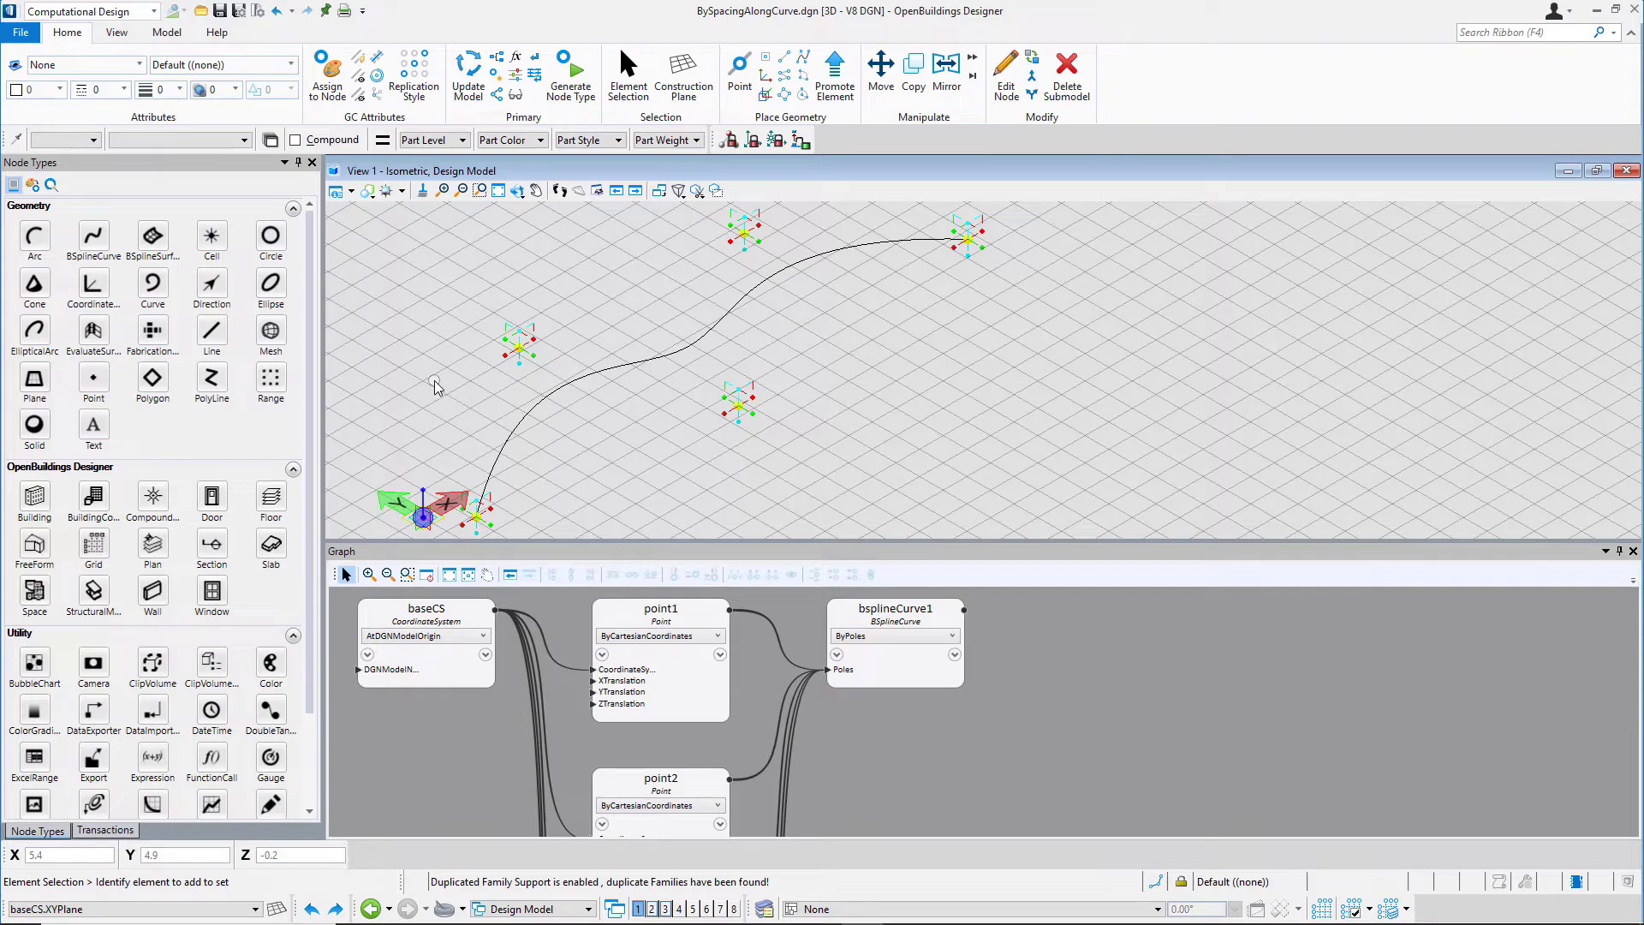
- Add point6 as a BySpacingAlongCurve node with bsplineCurve1 wired to its Curve input
left_click(95, 380)
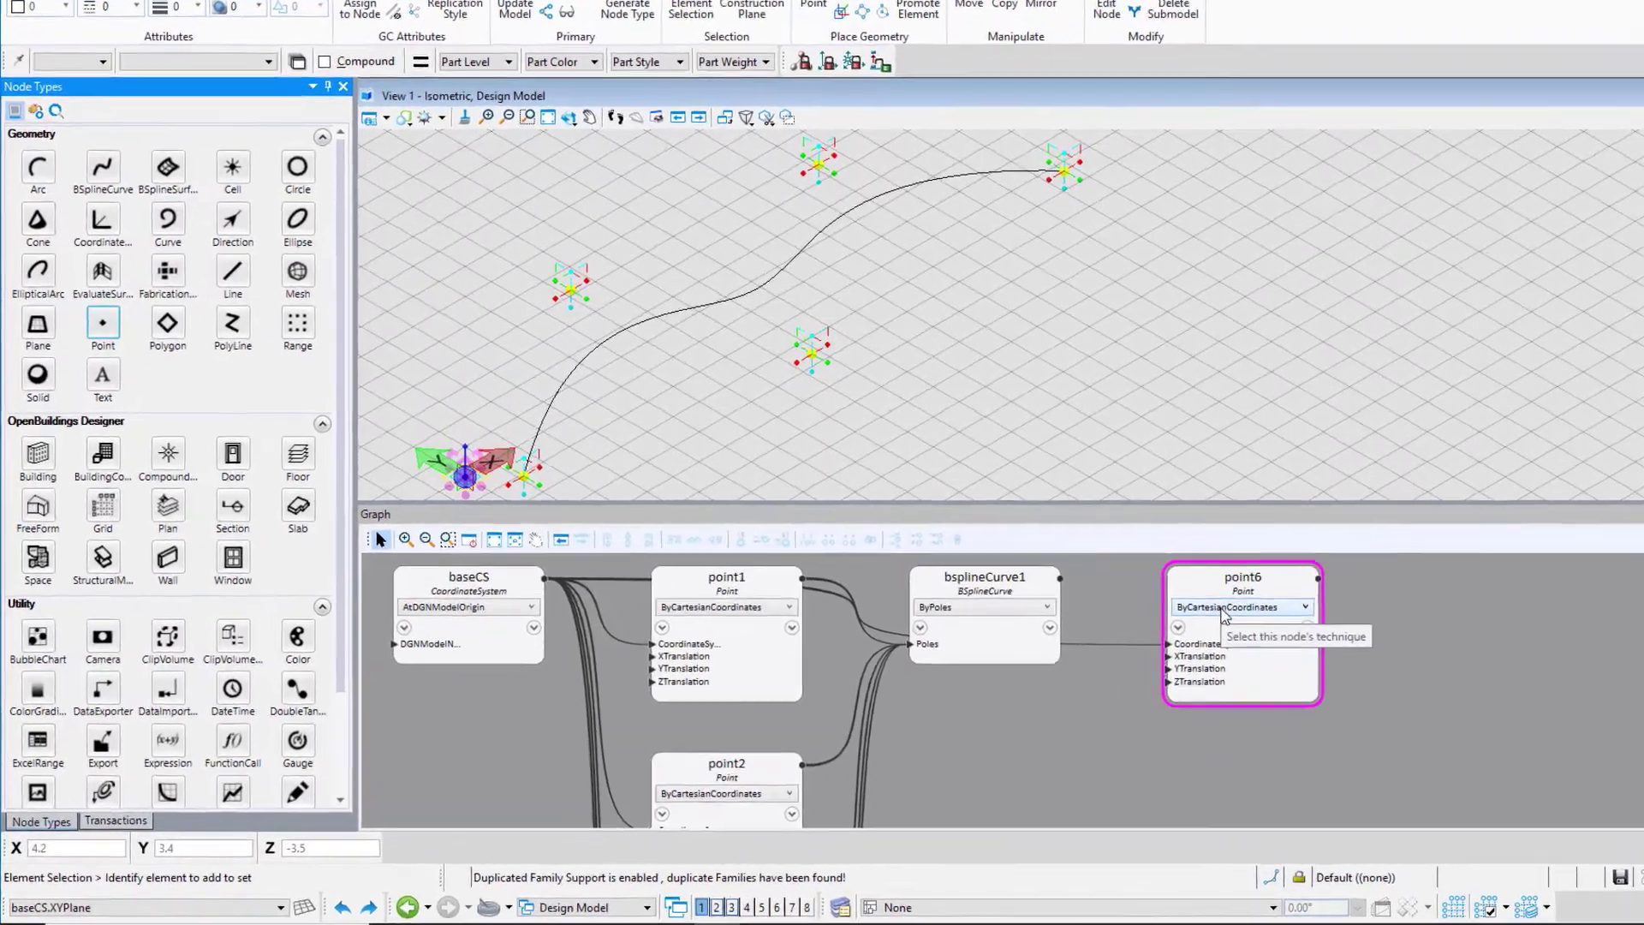
left_click(1111, 635)
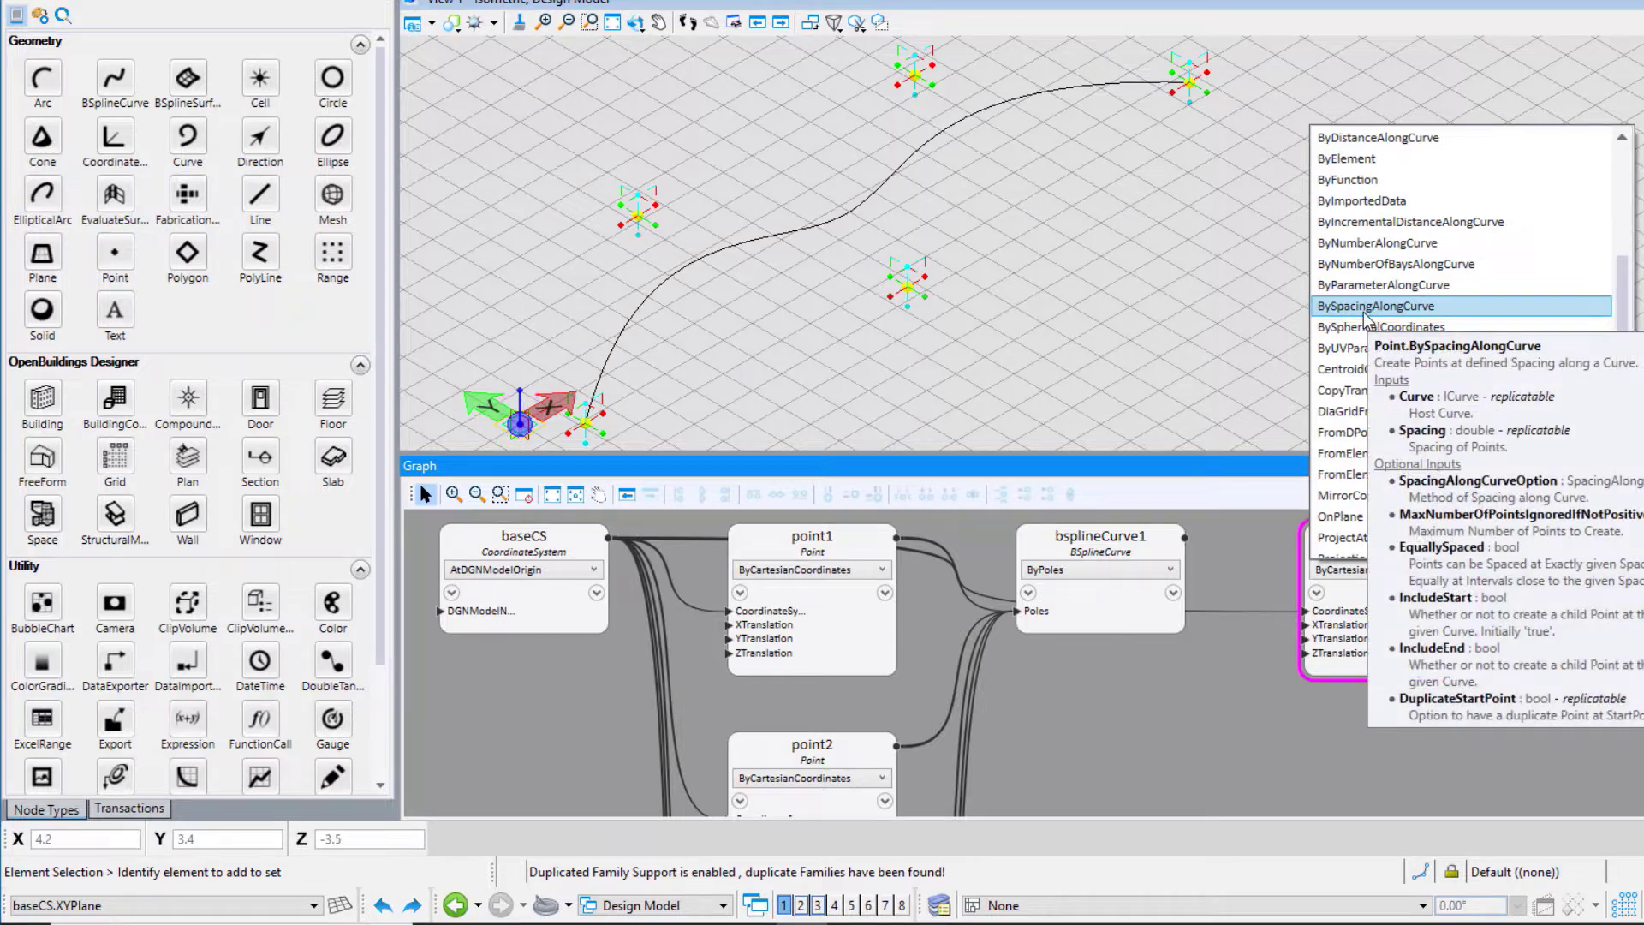
left_click(1364, 308)
left_click_drag(1185, 537, 1303, 613)
- Set point6's Spacing to 2.5, then change it to 5.0
left_click(1359, 631)
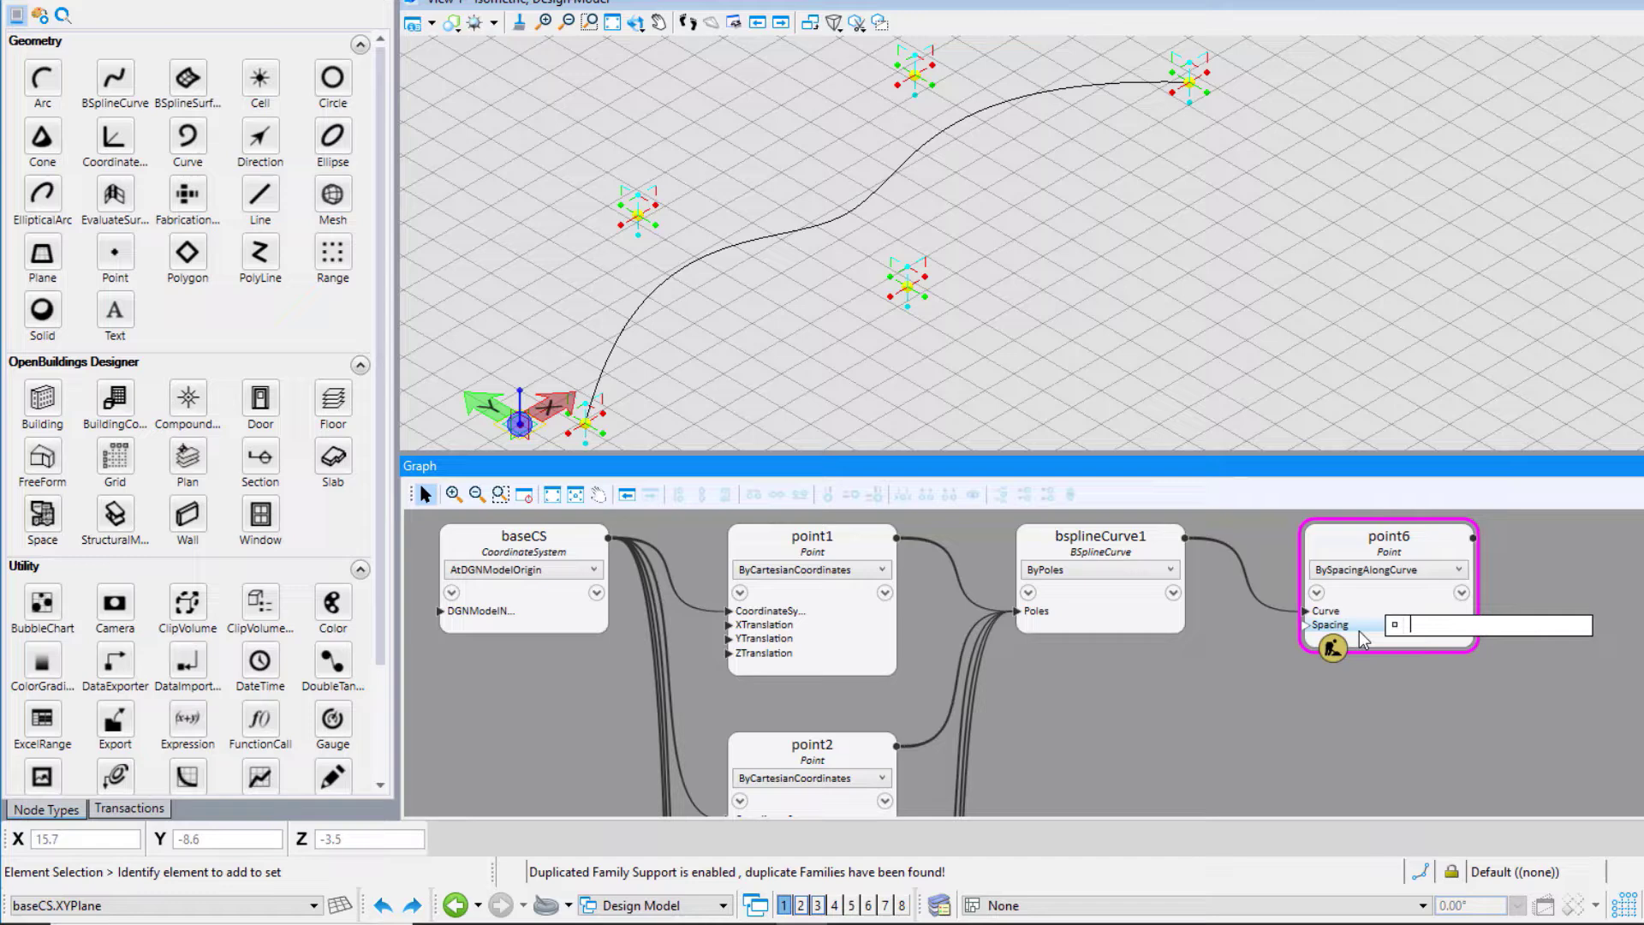
type("2.5")
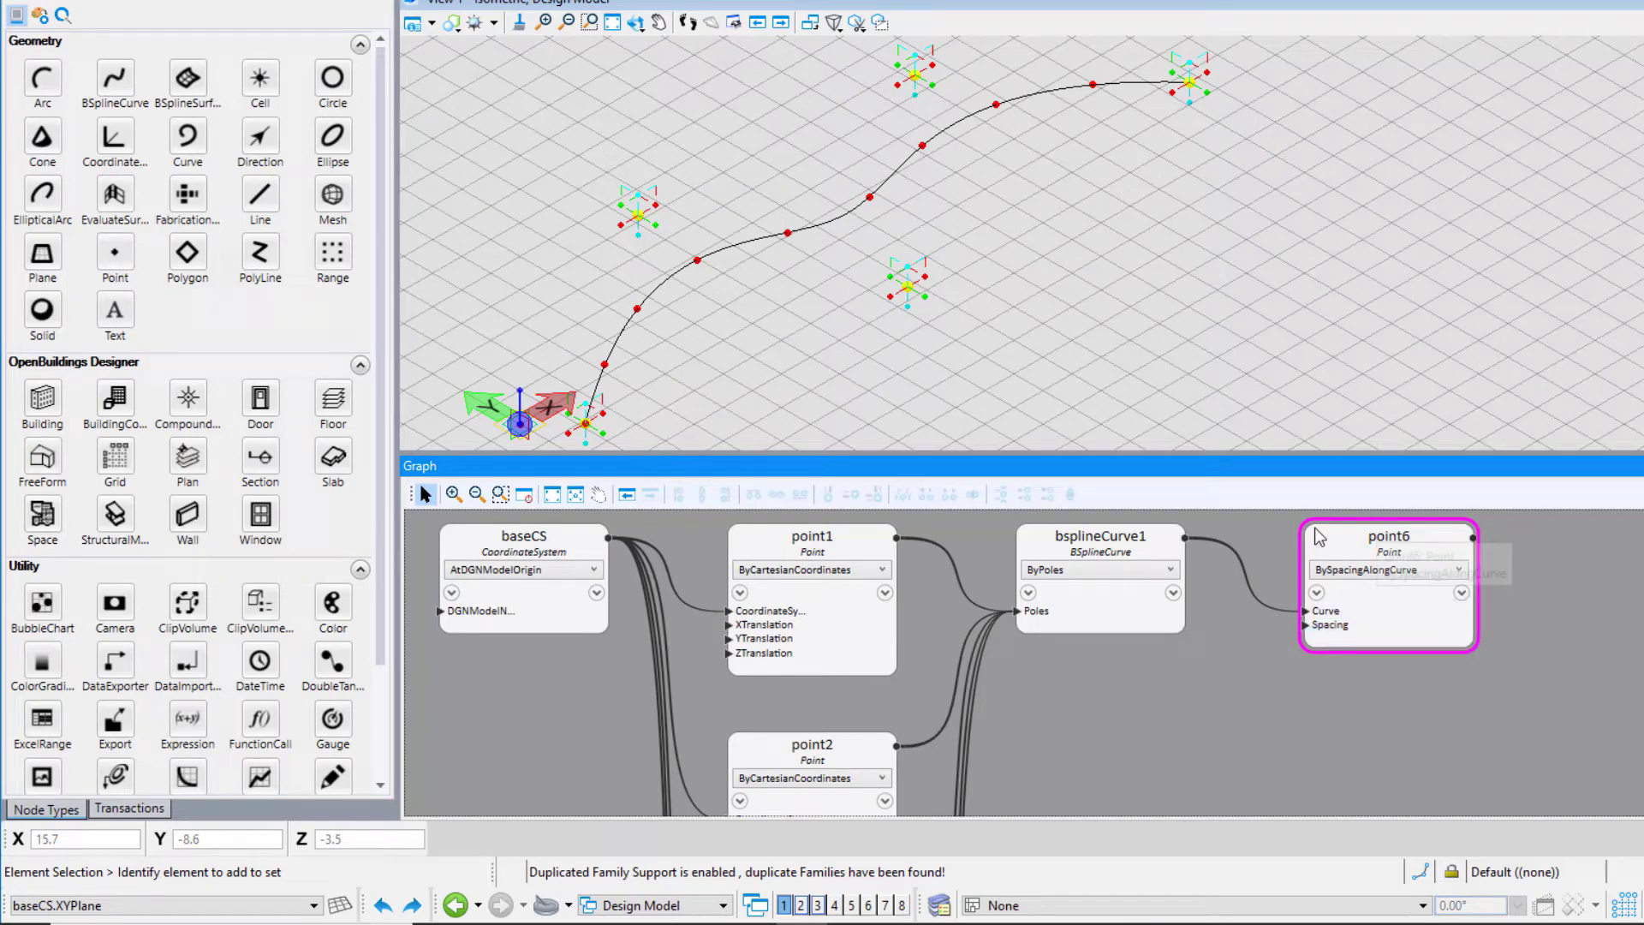
left_click(1387, 539)
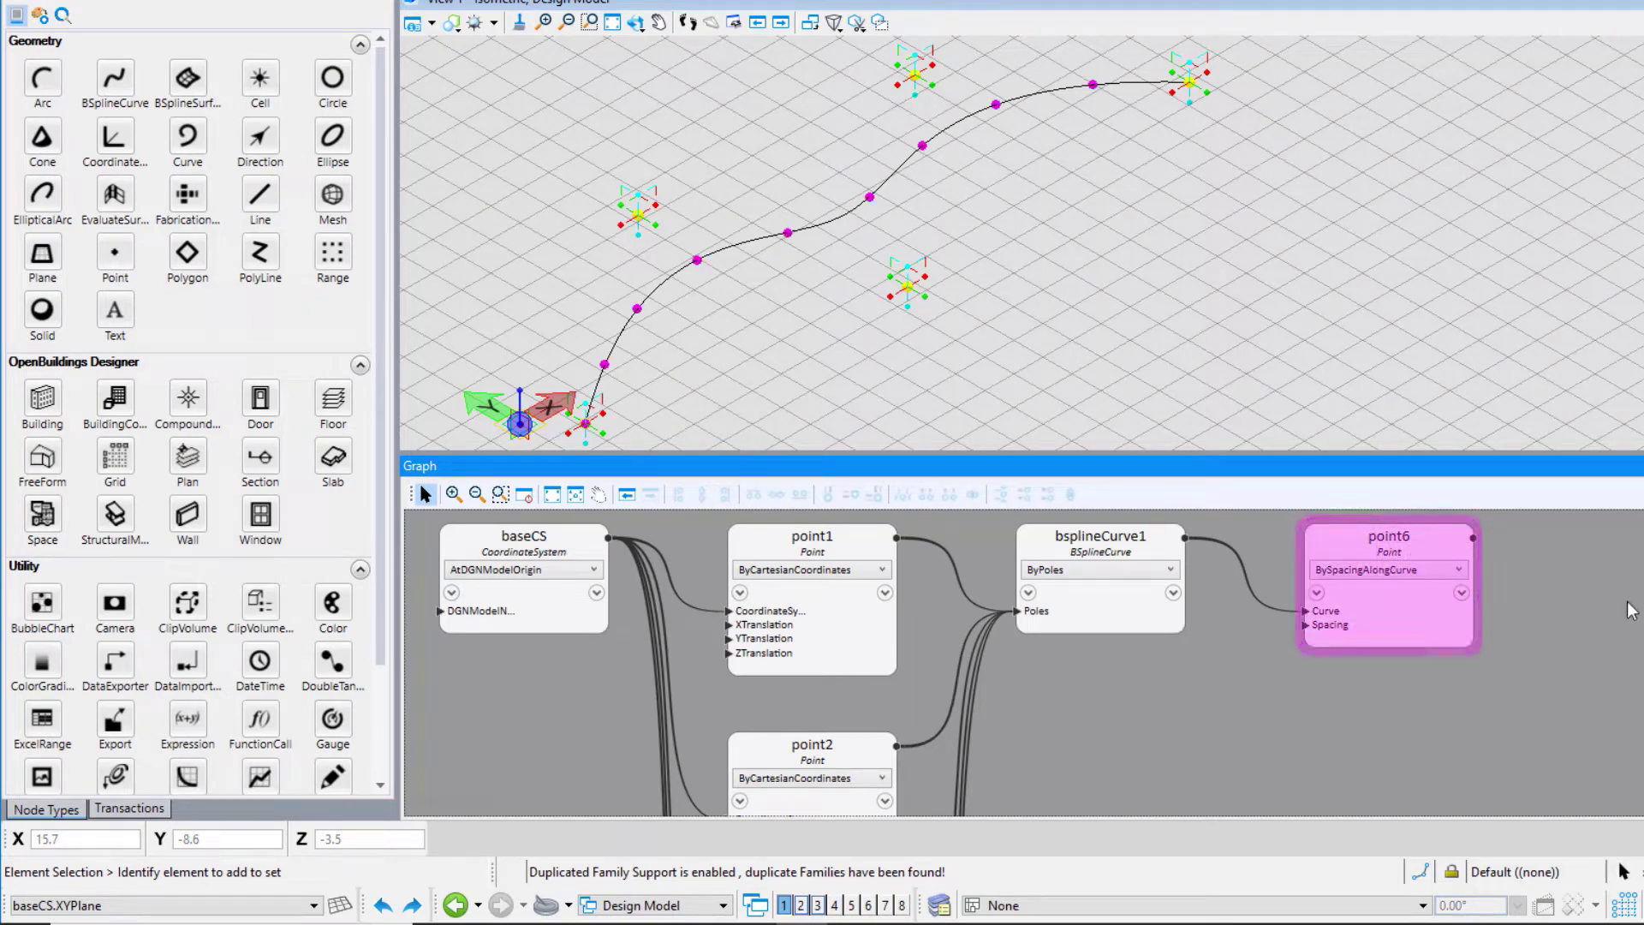
left_click(1363, 622)
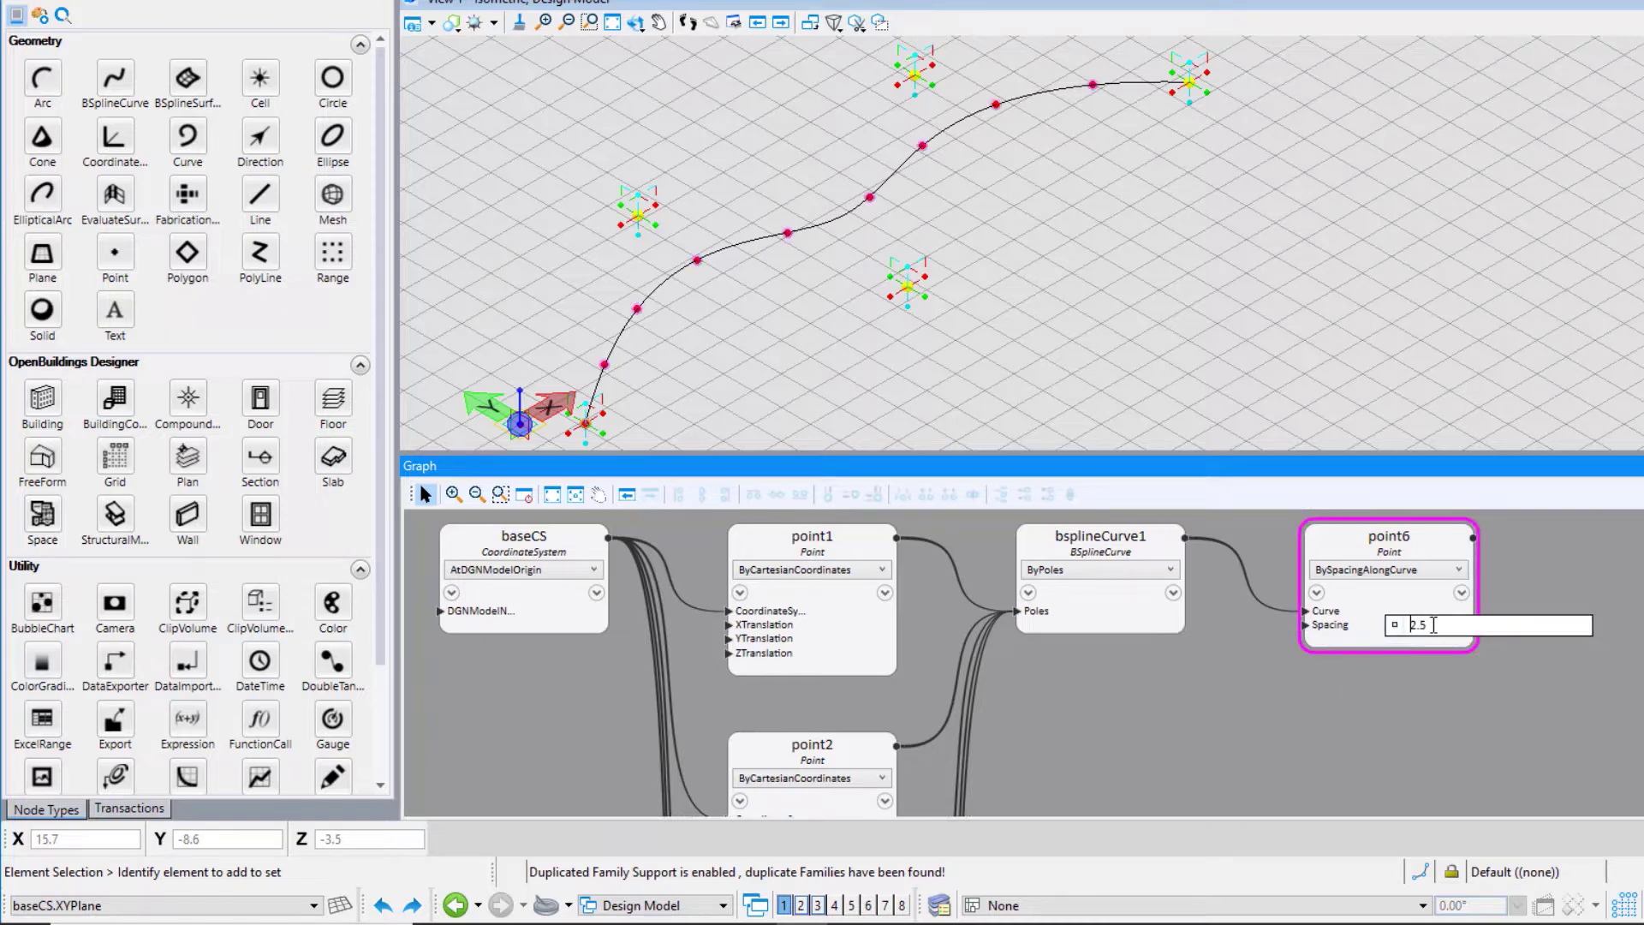
left_click(1437, 624)
key("BackSpace")
key("BackSpace")
key("BackSpace")
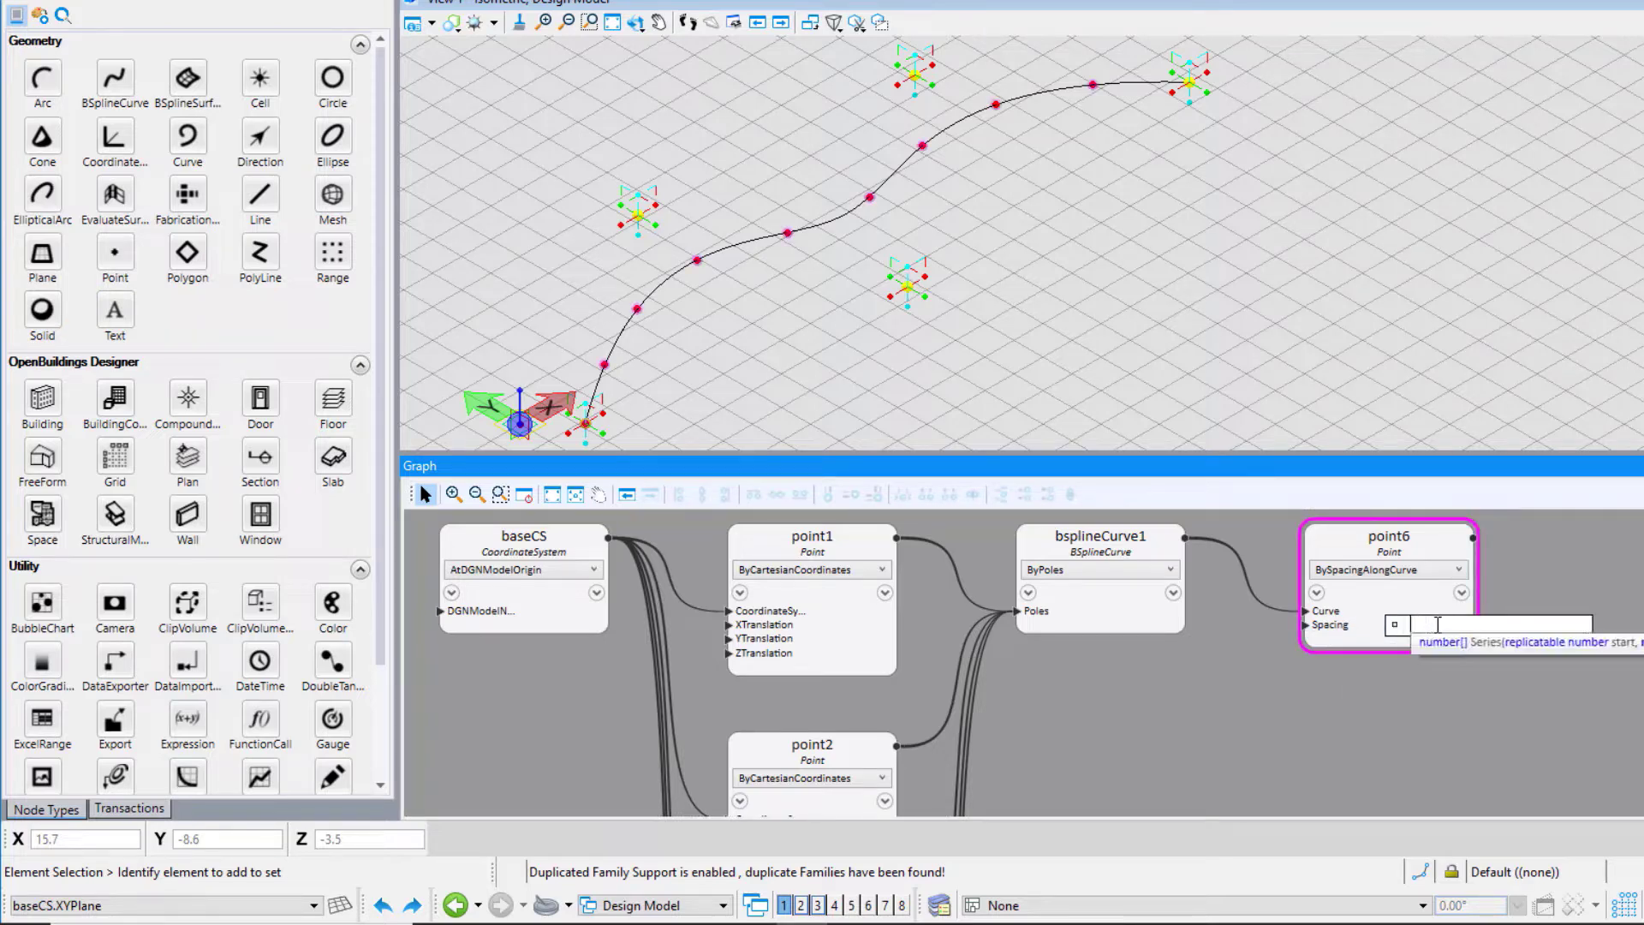
type("5.0")
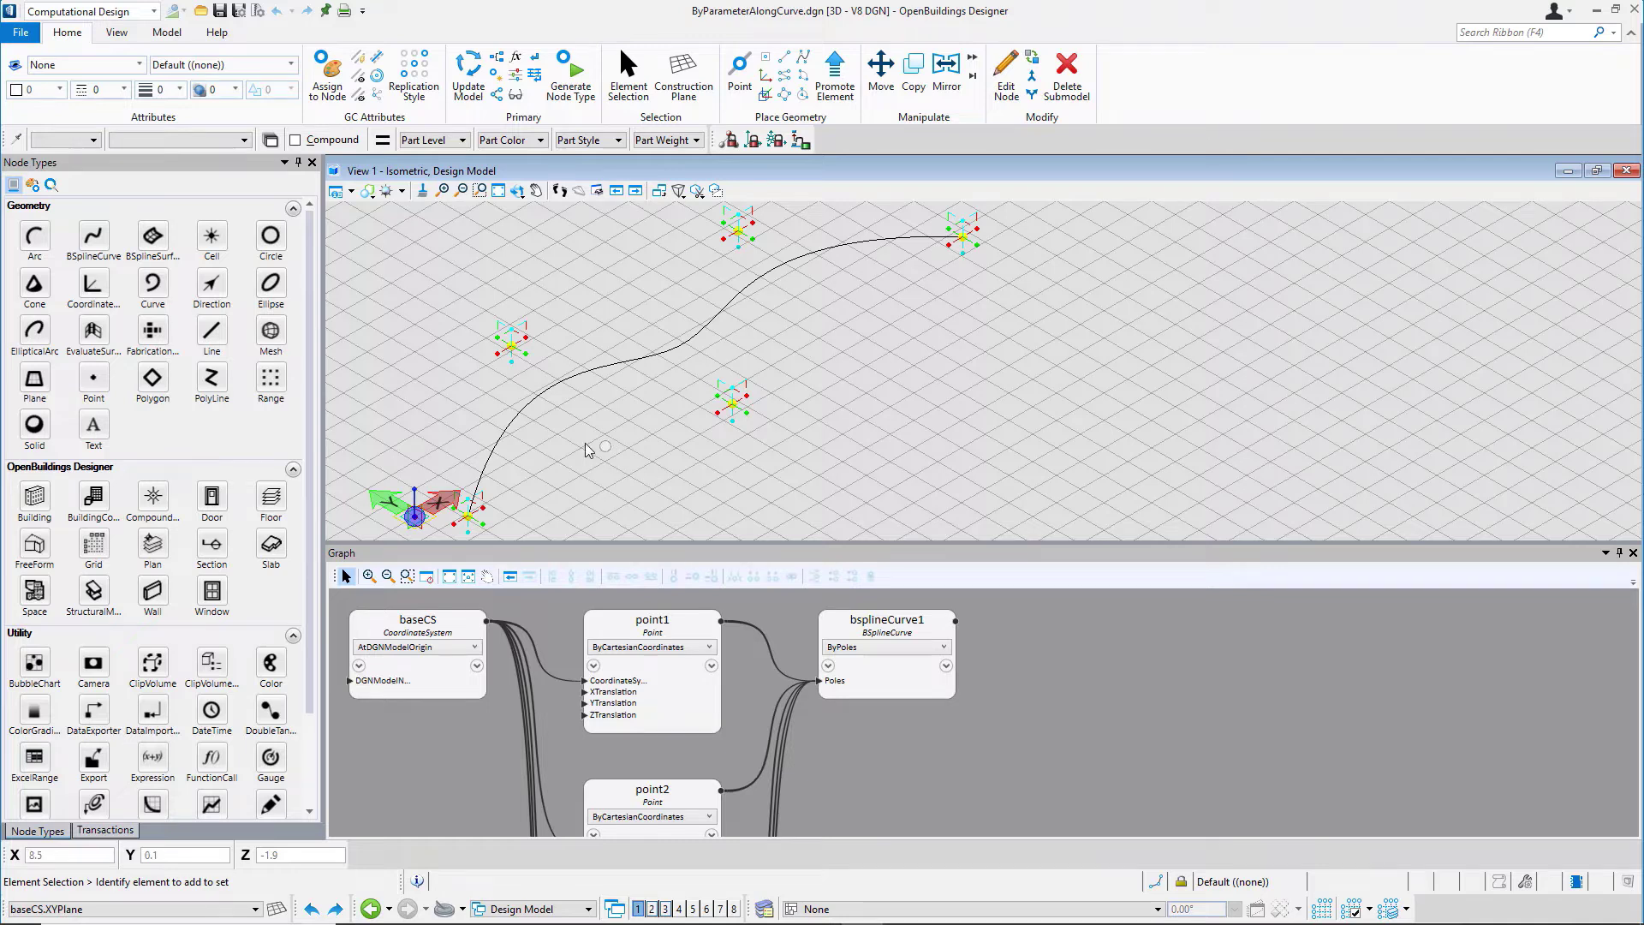
- Add point6 as ByParameterAlongCurve on bsplineCurve1 with T set to 0.9
left_click(94, 381)
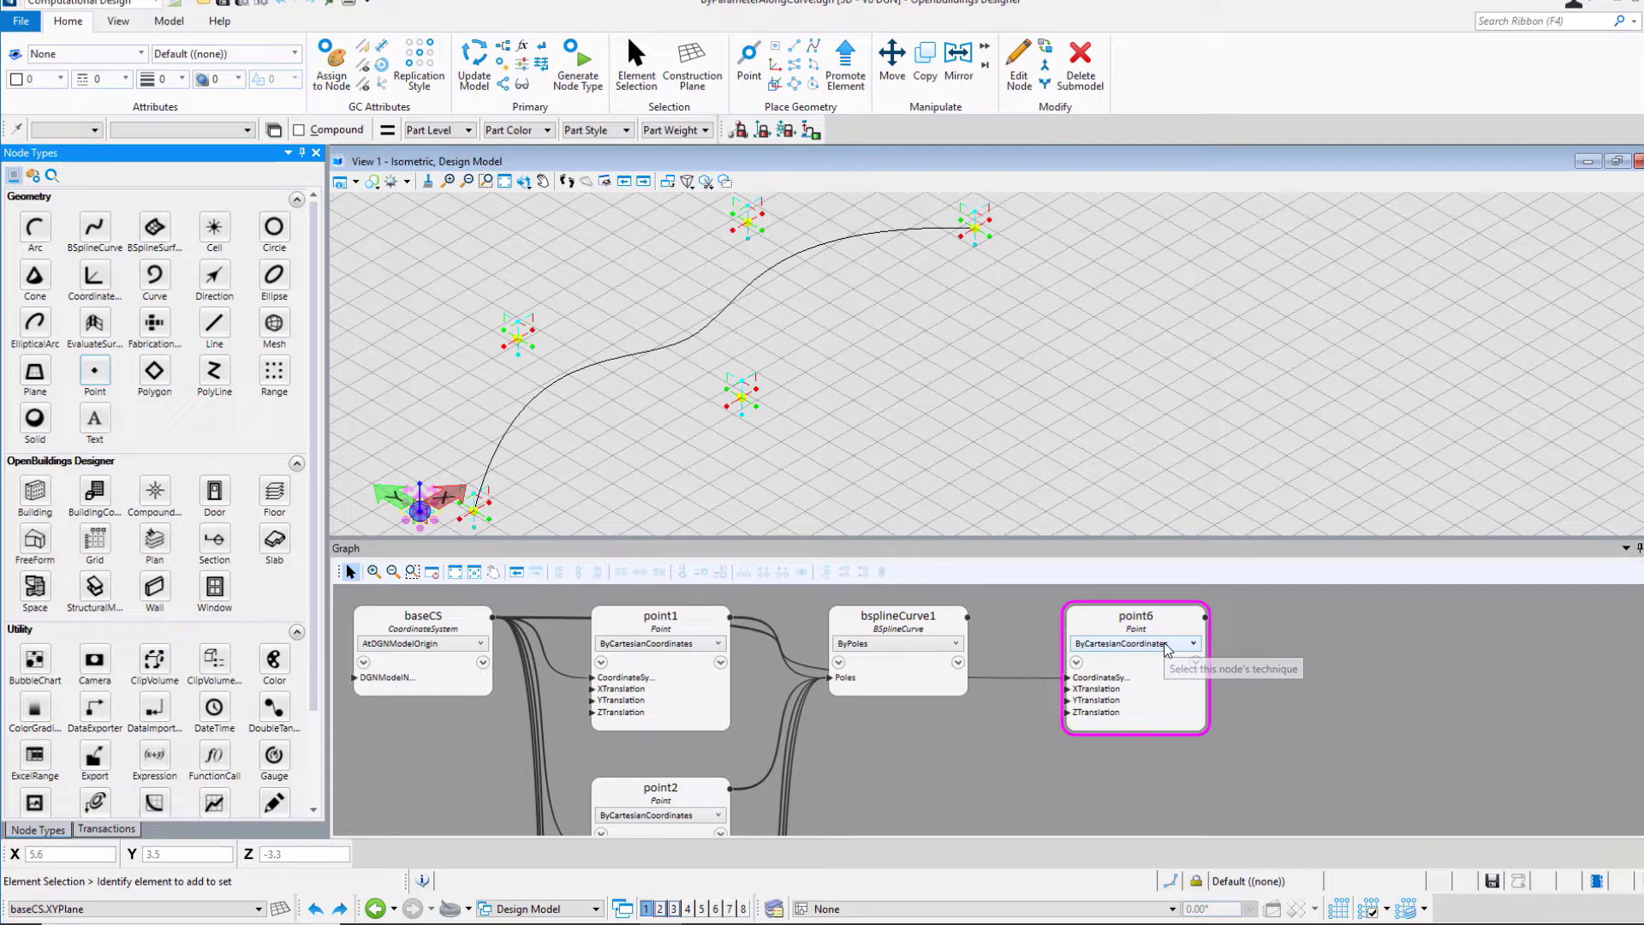
left_click(1149, 649)
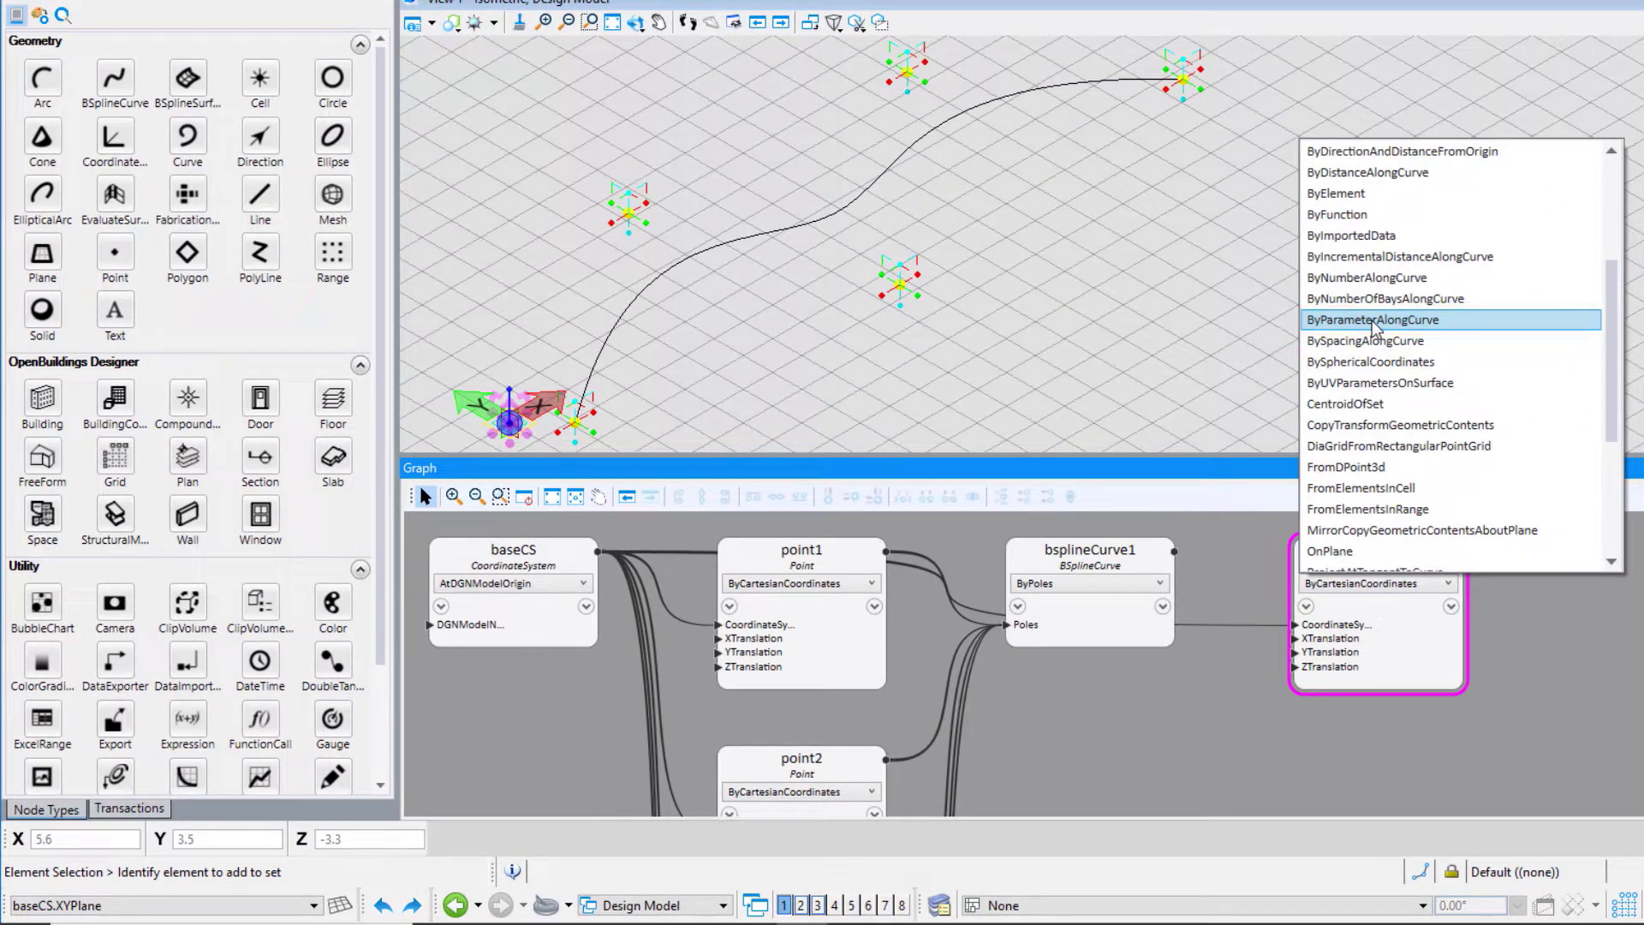
left_click(1373, 322)
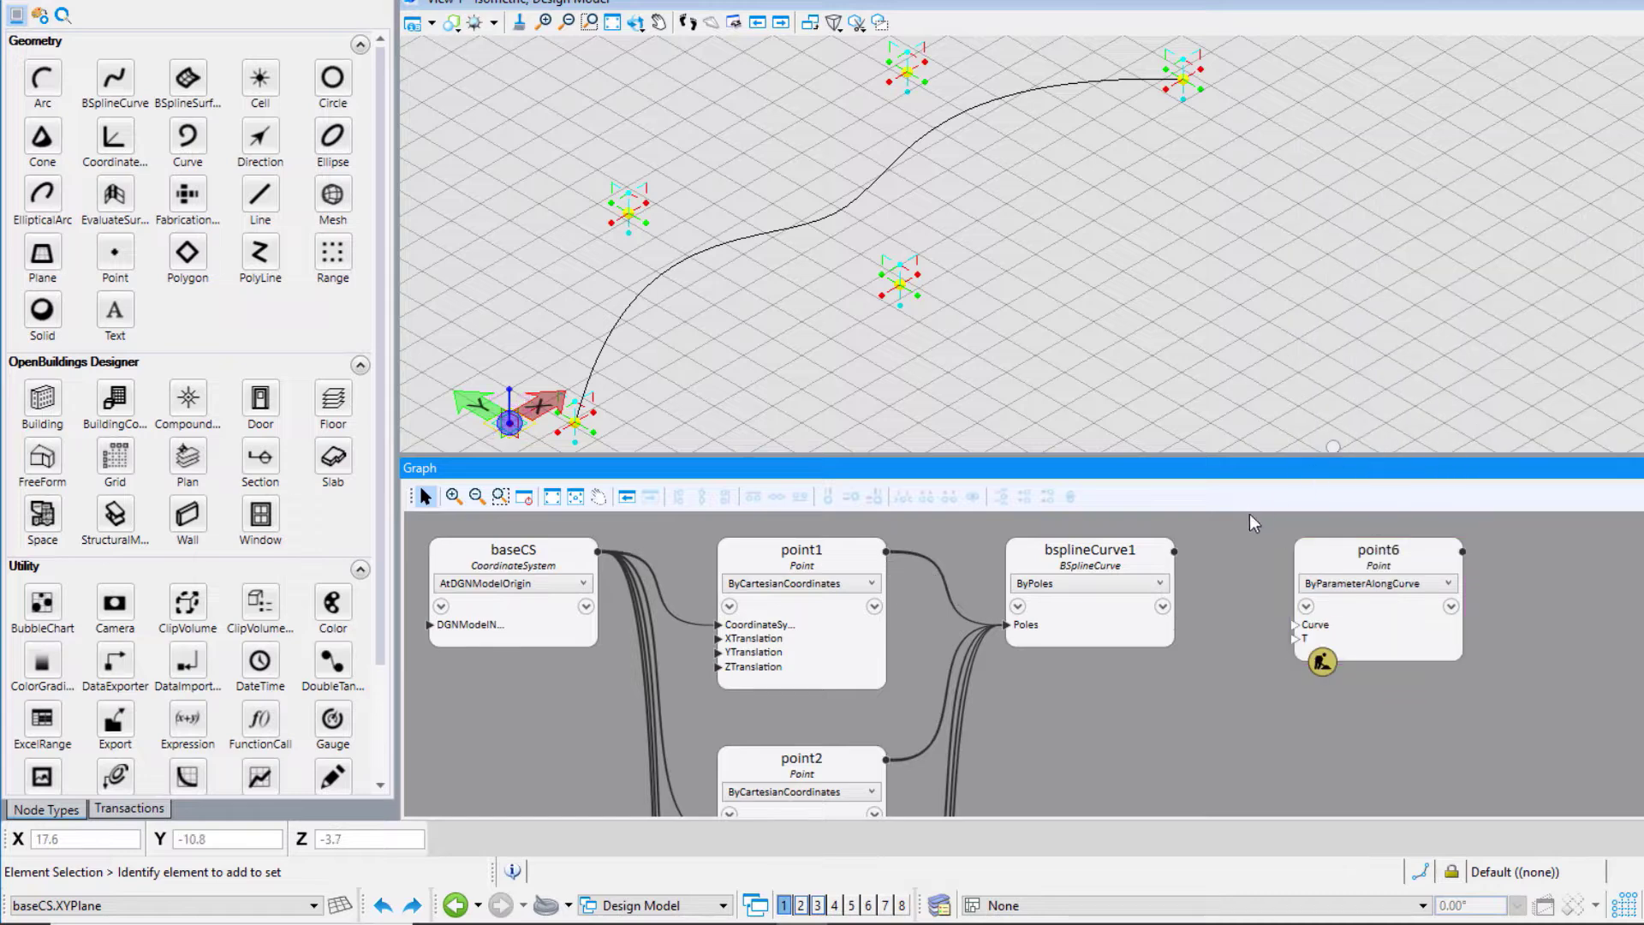
left_click_drag(1172, 552, 1297, 625)
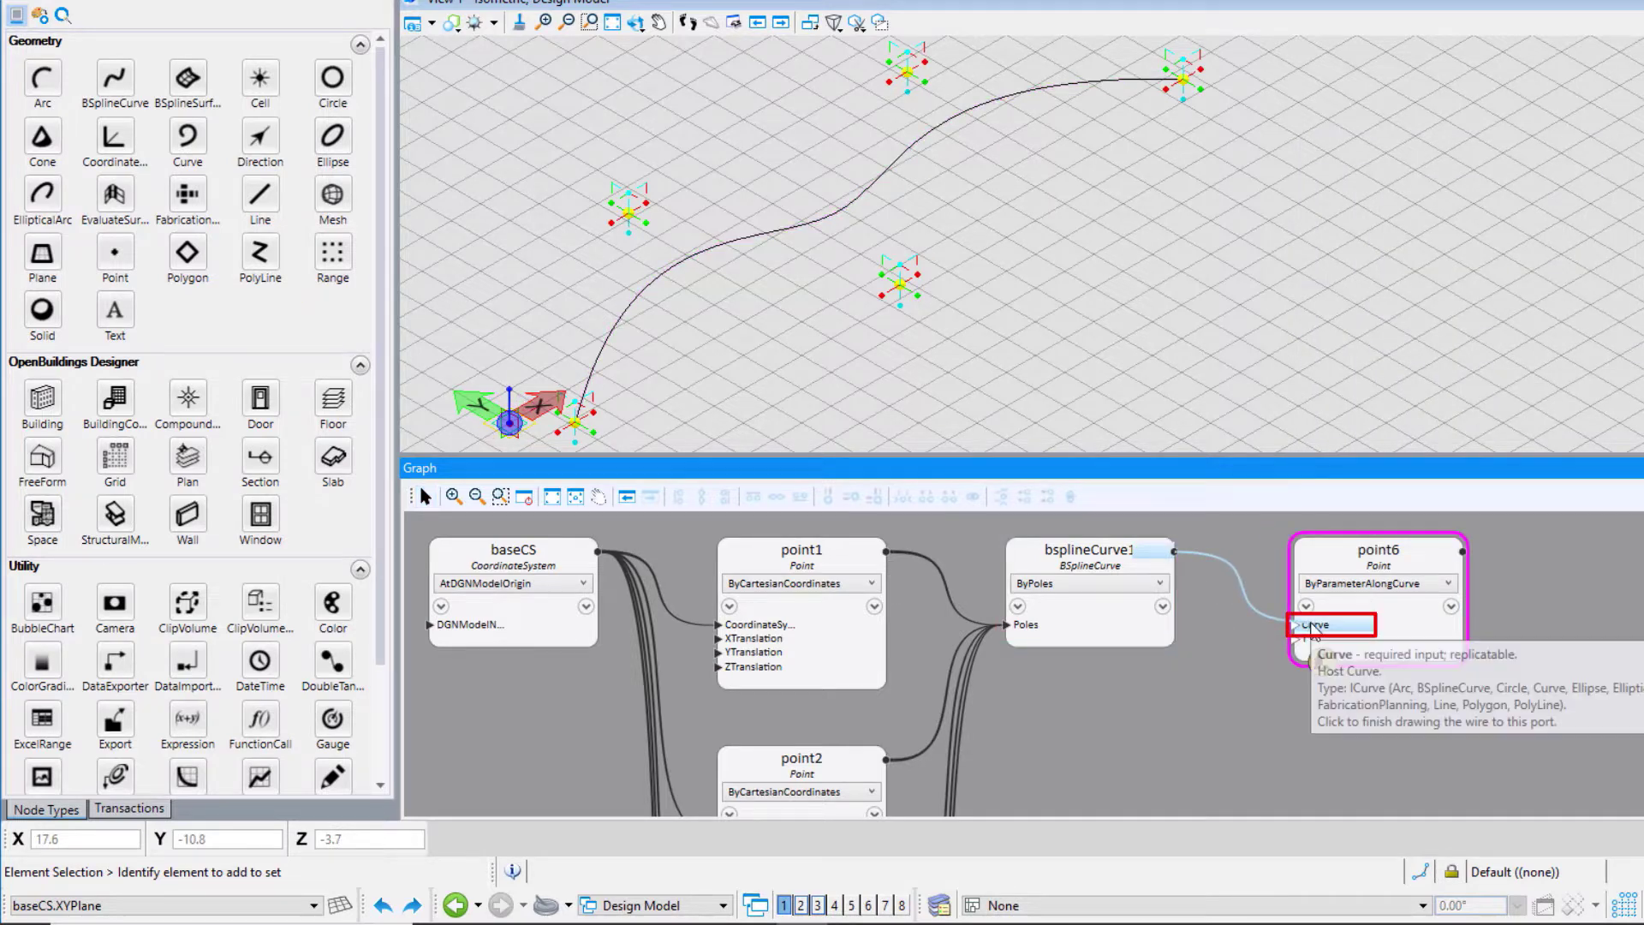
left_click(1406, 638)
type("0")
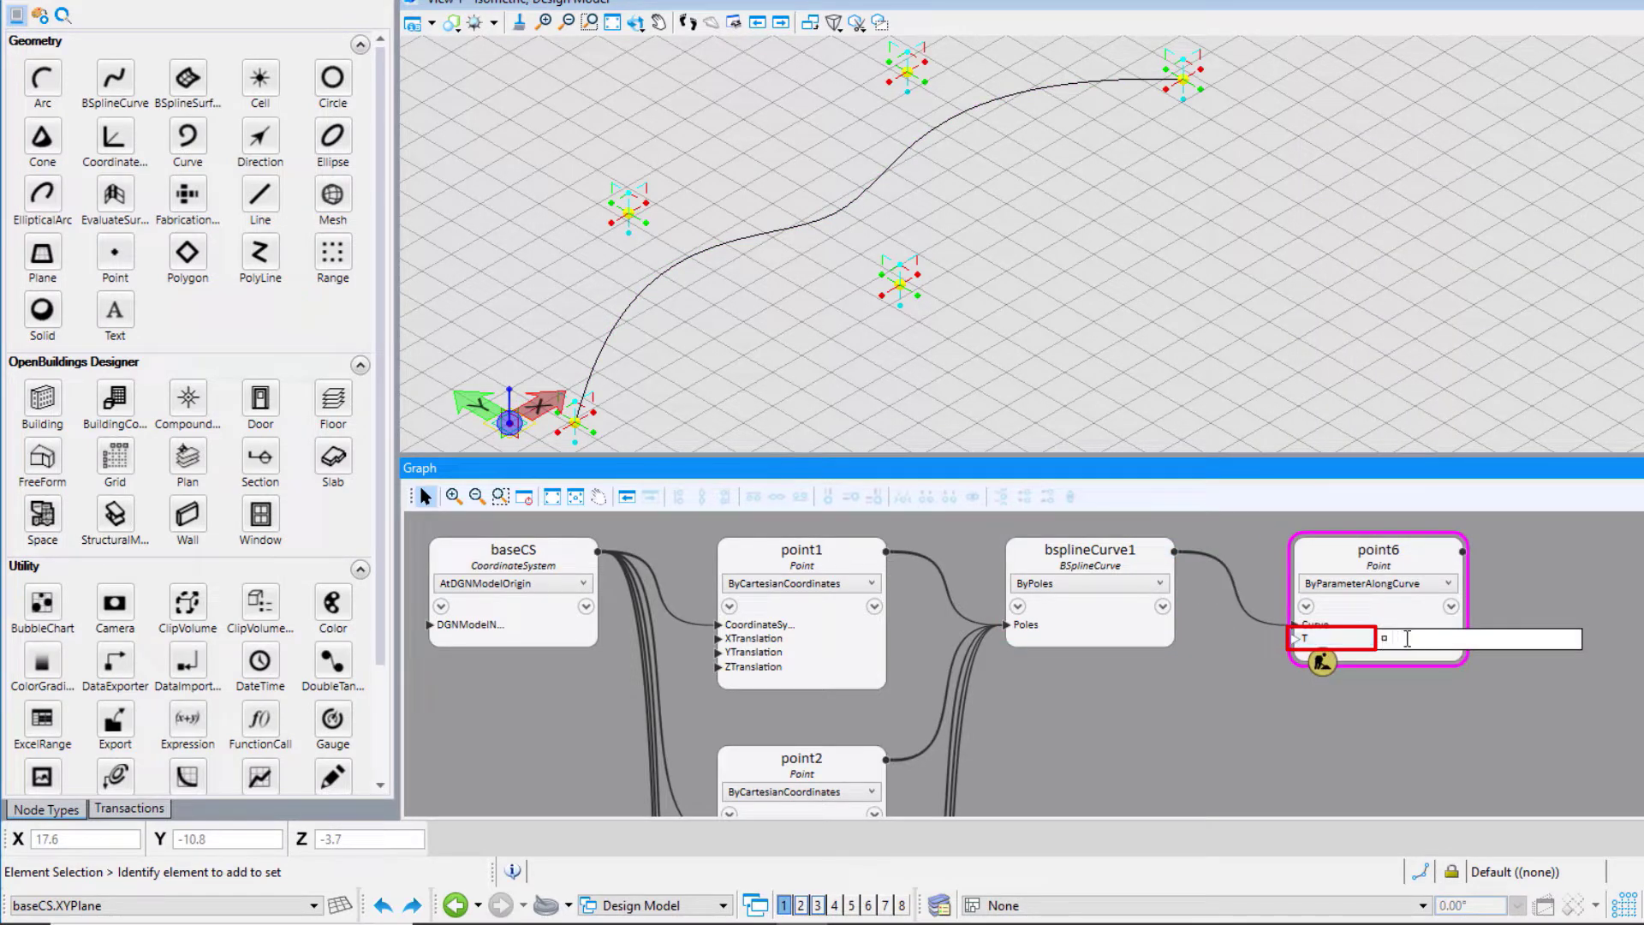
type(".9")
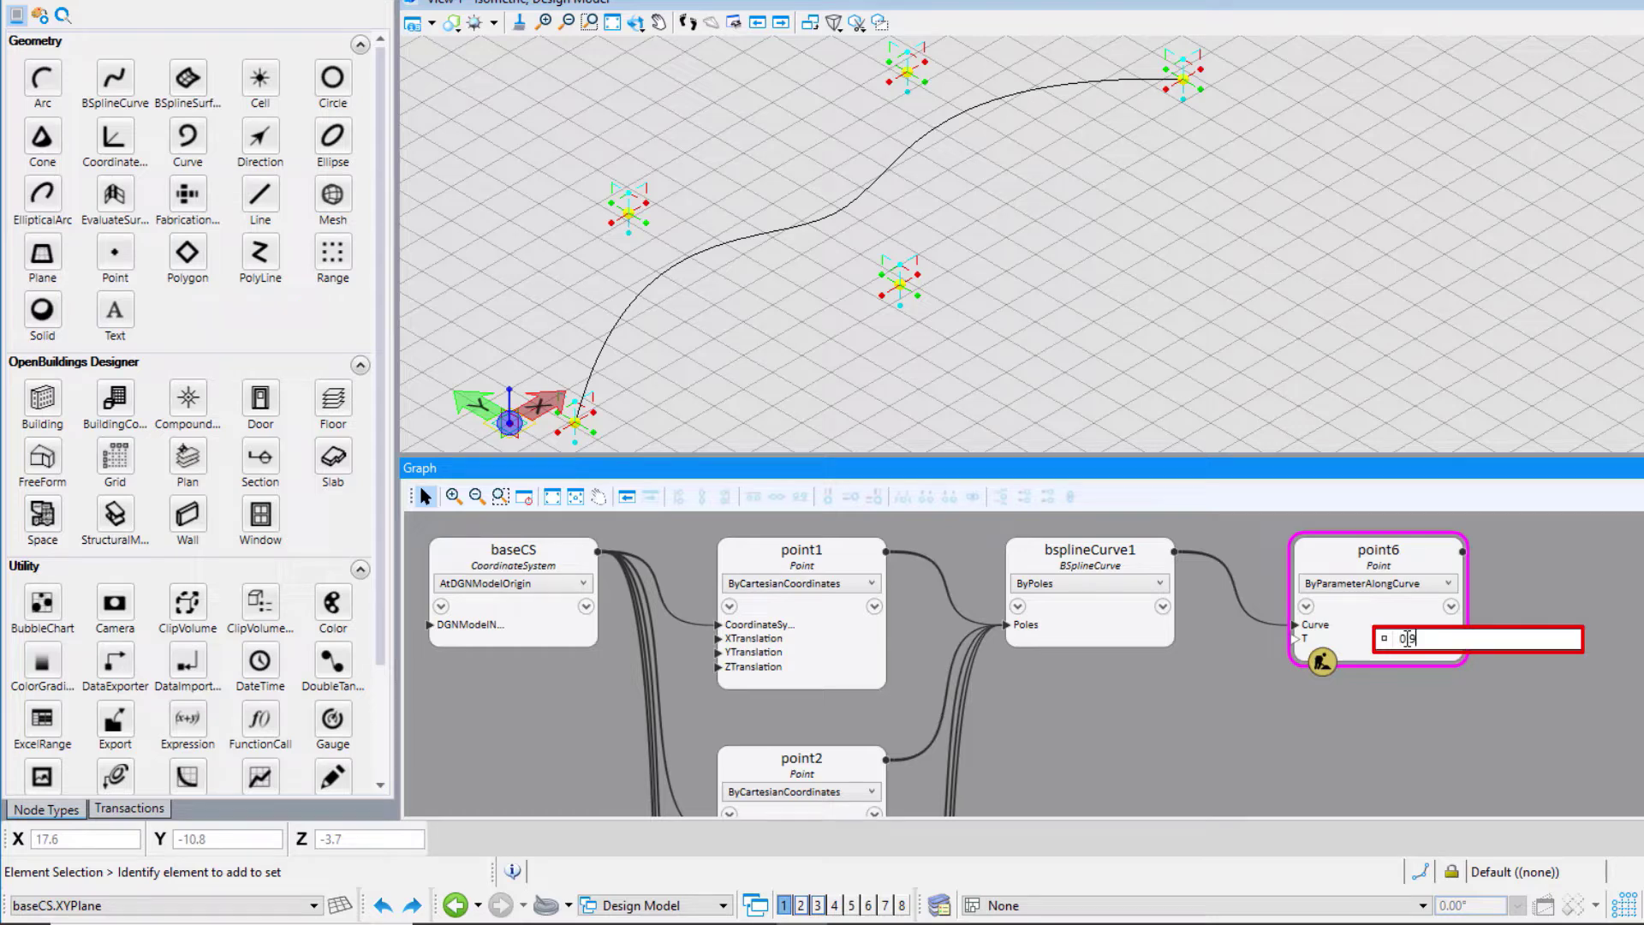
key("Return")
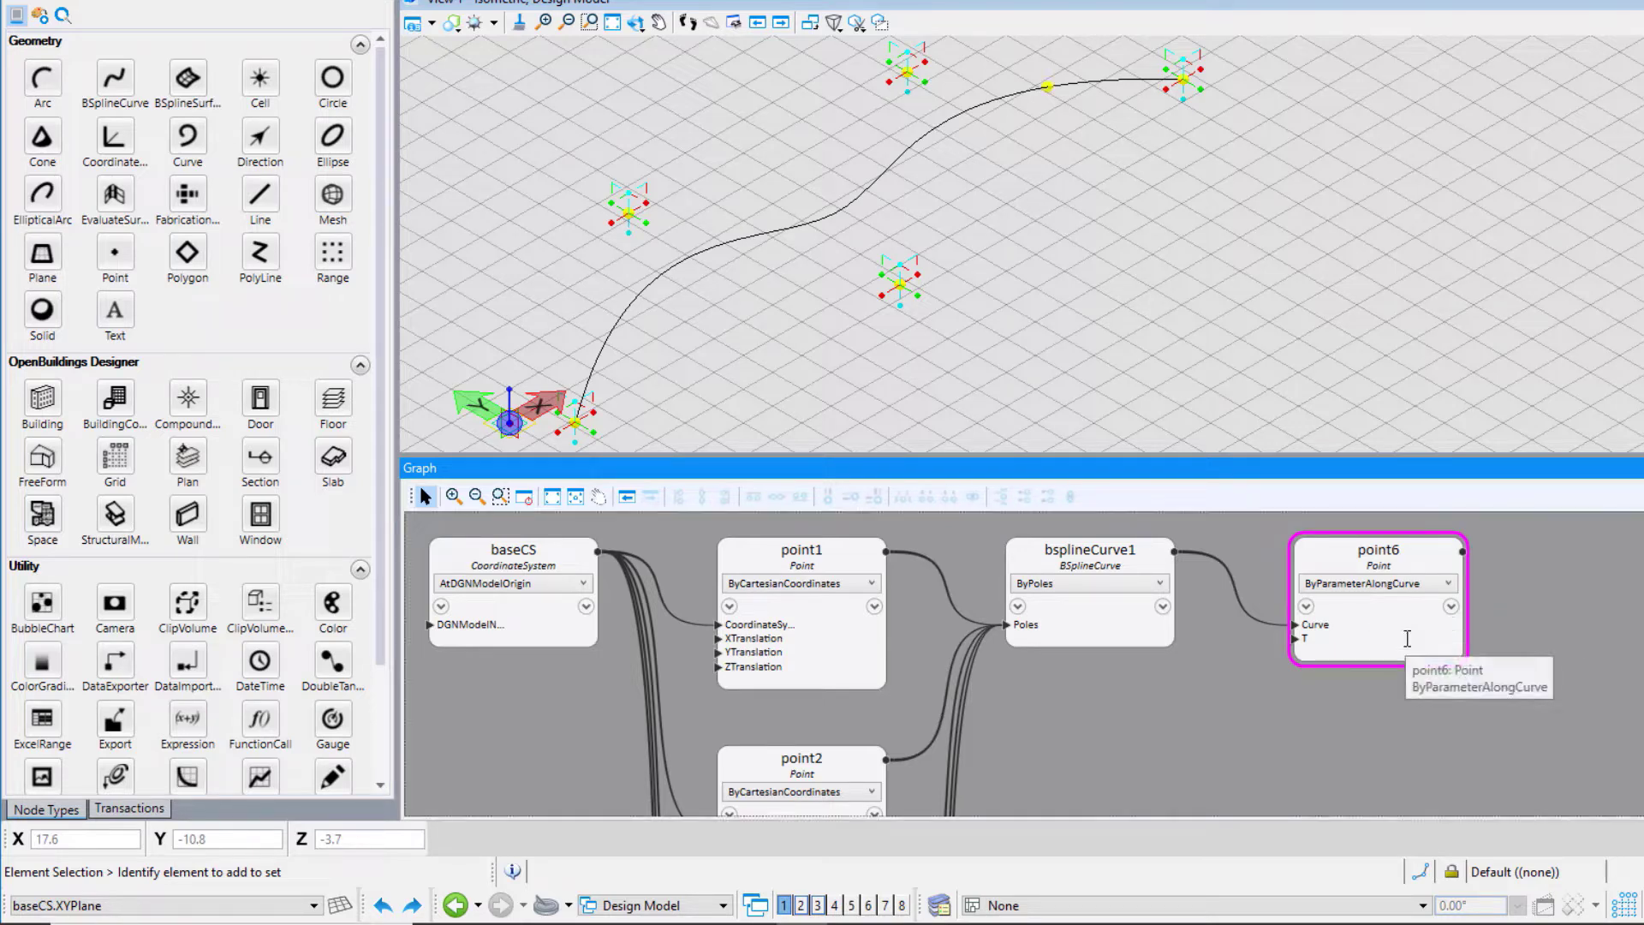
- Change point6's T parameter from 0.9 to 0.5, moving the point mid-curve
left_click(1332, 559)
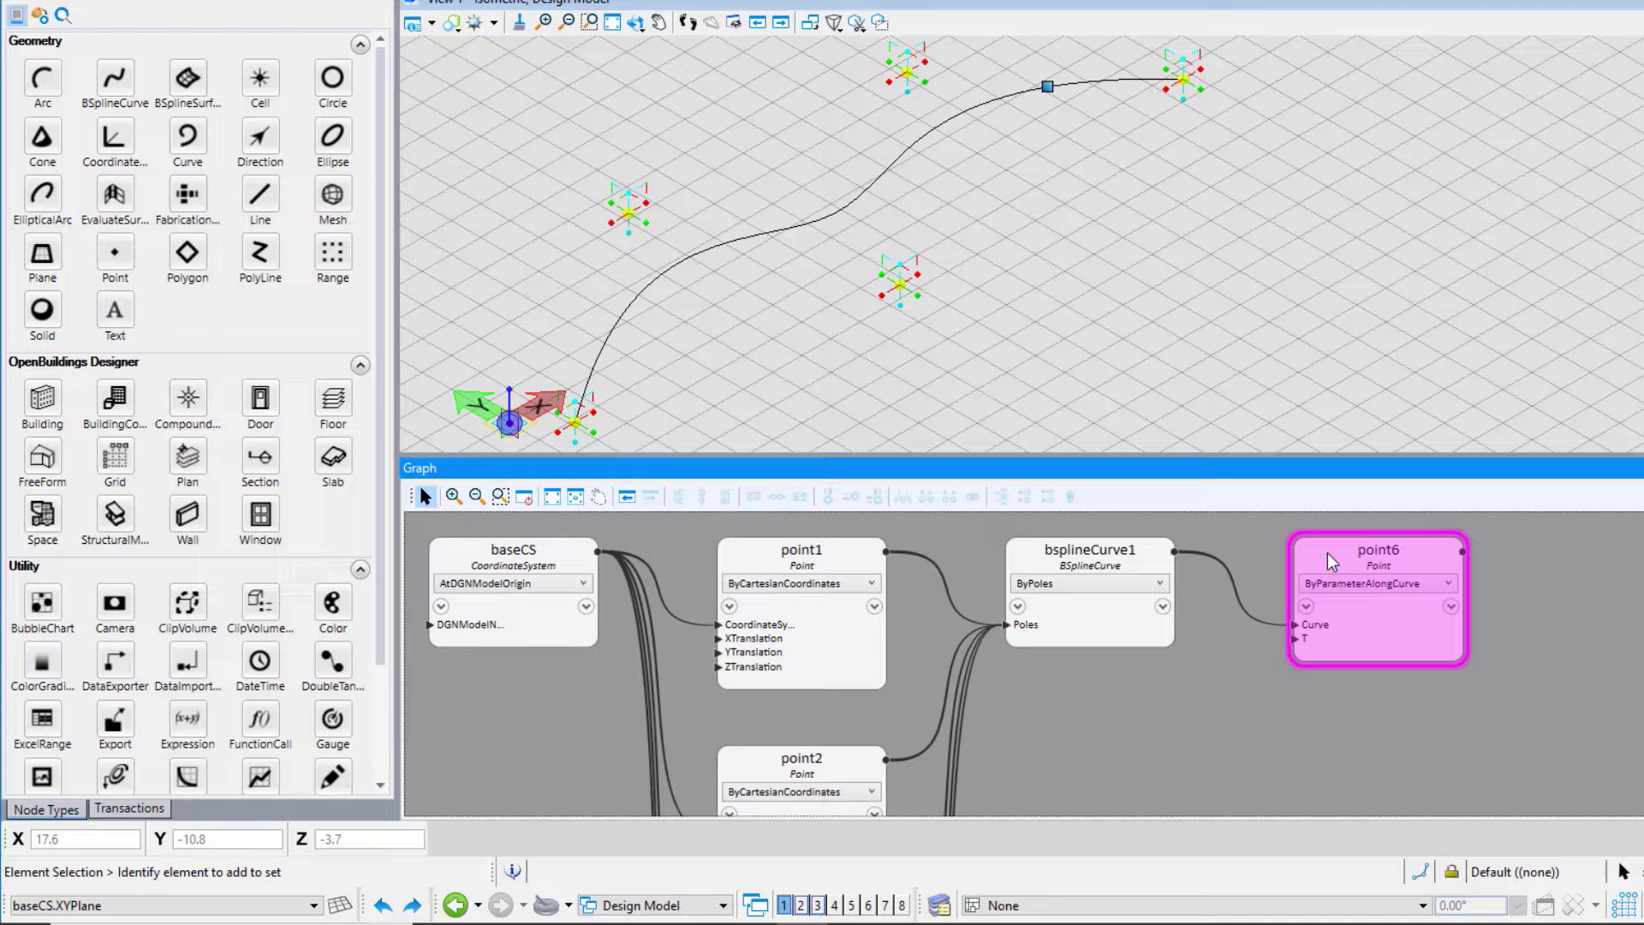
left_click(1548, 578)
left_click(1433, 634)
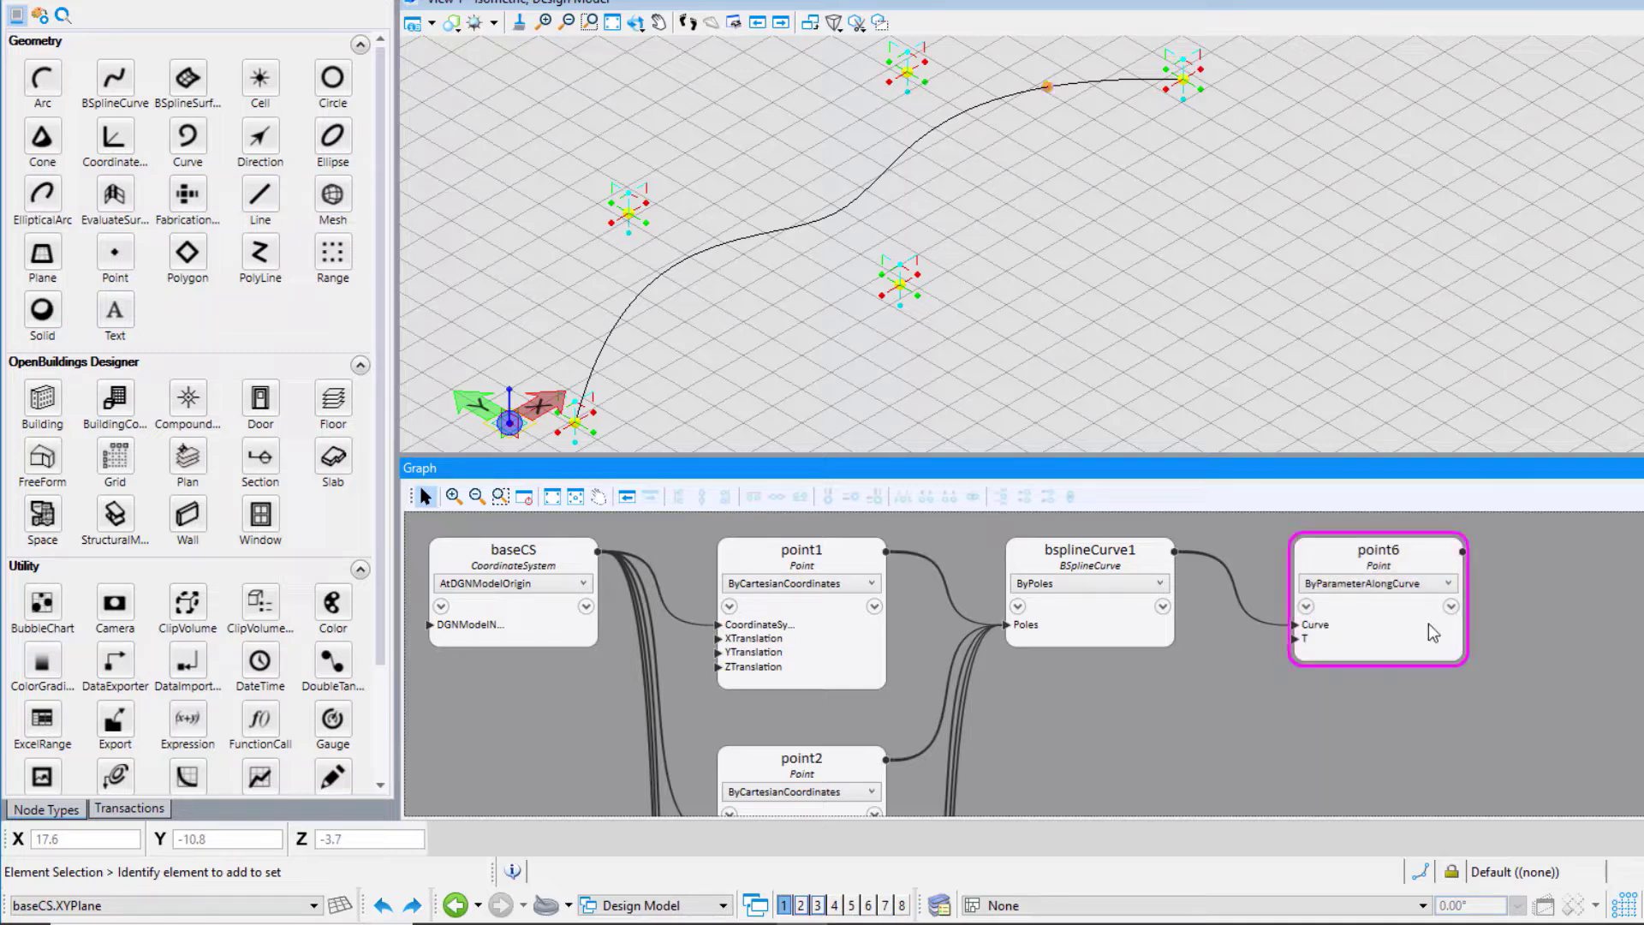
left_click(1434, 637)
key("BackSpace")
key("BackSpace")
key("BackSpace")
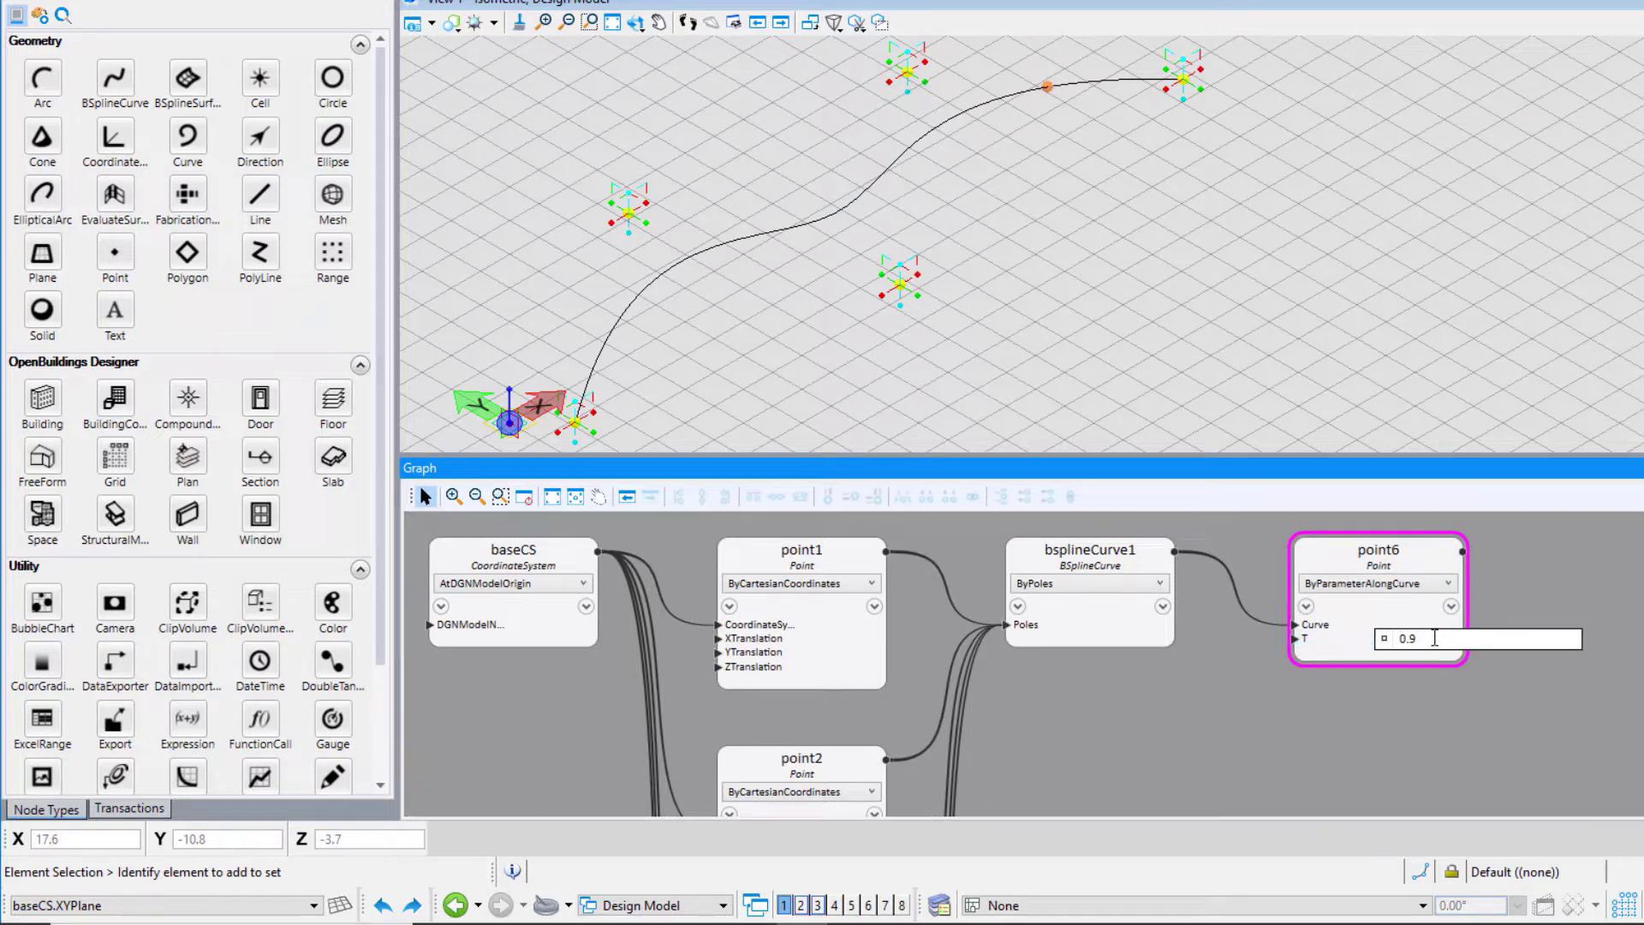
type("0.5")
key("Return")
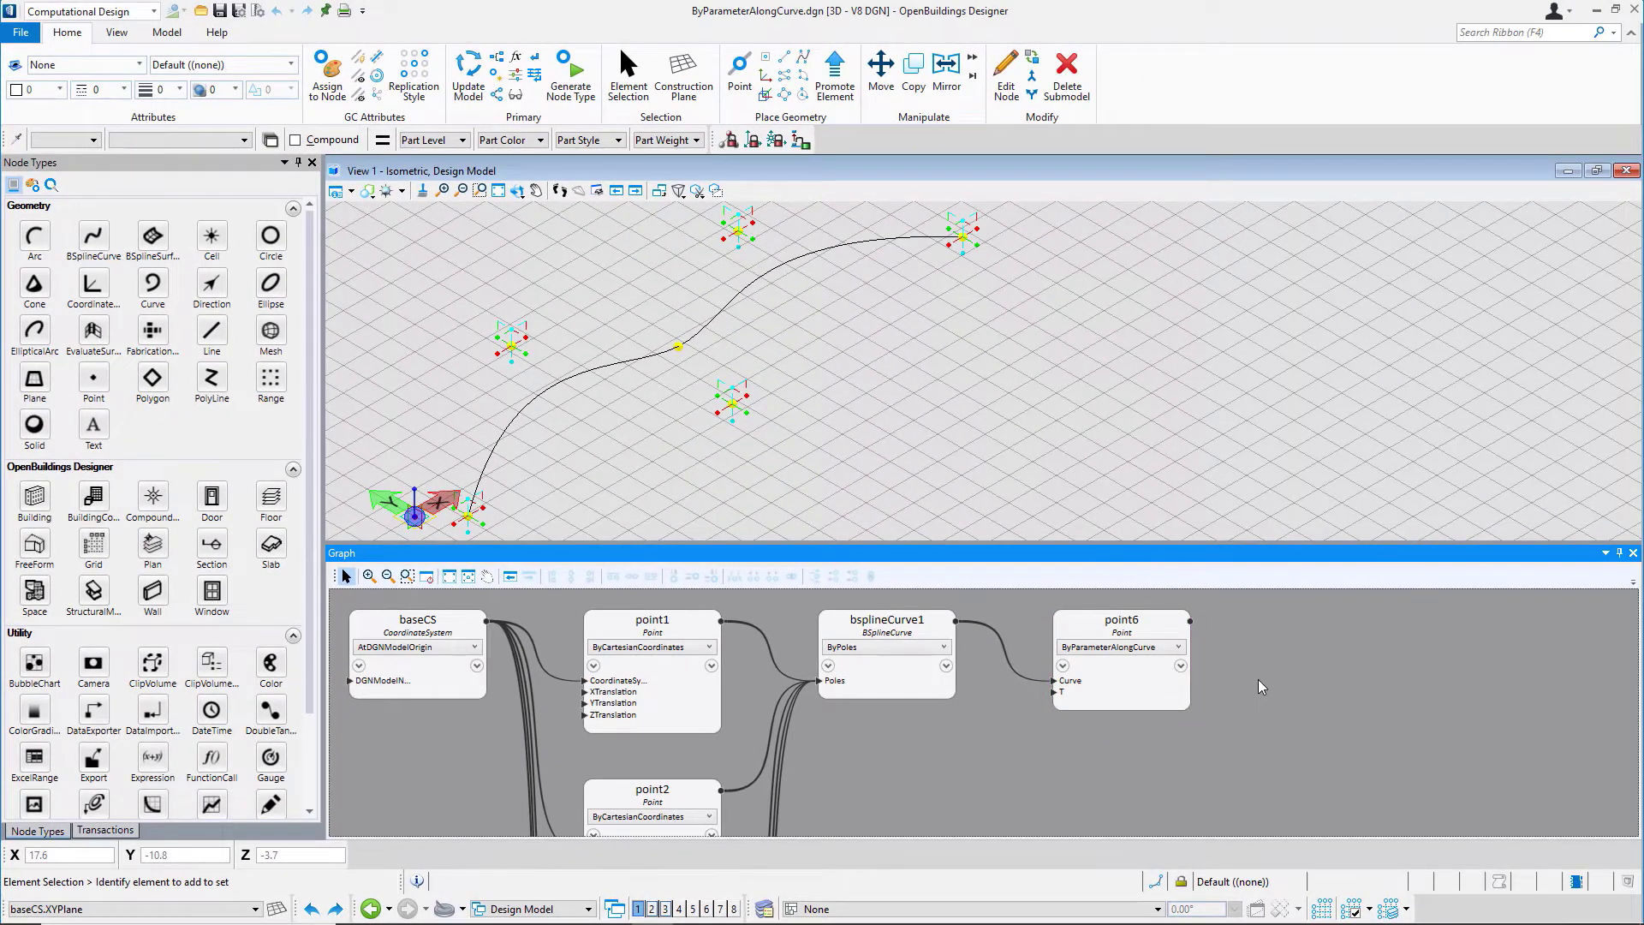
- Place point7 on the curve near its lower end with the ribbon's Point tool
key("ctrl")
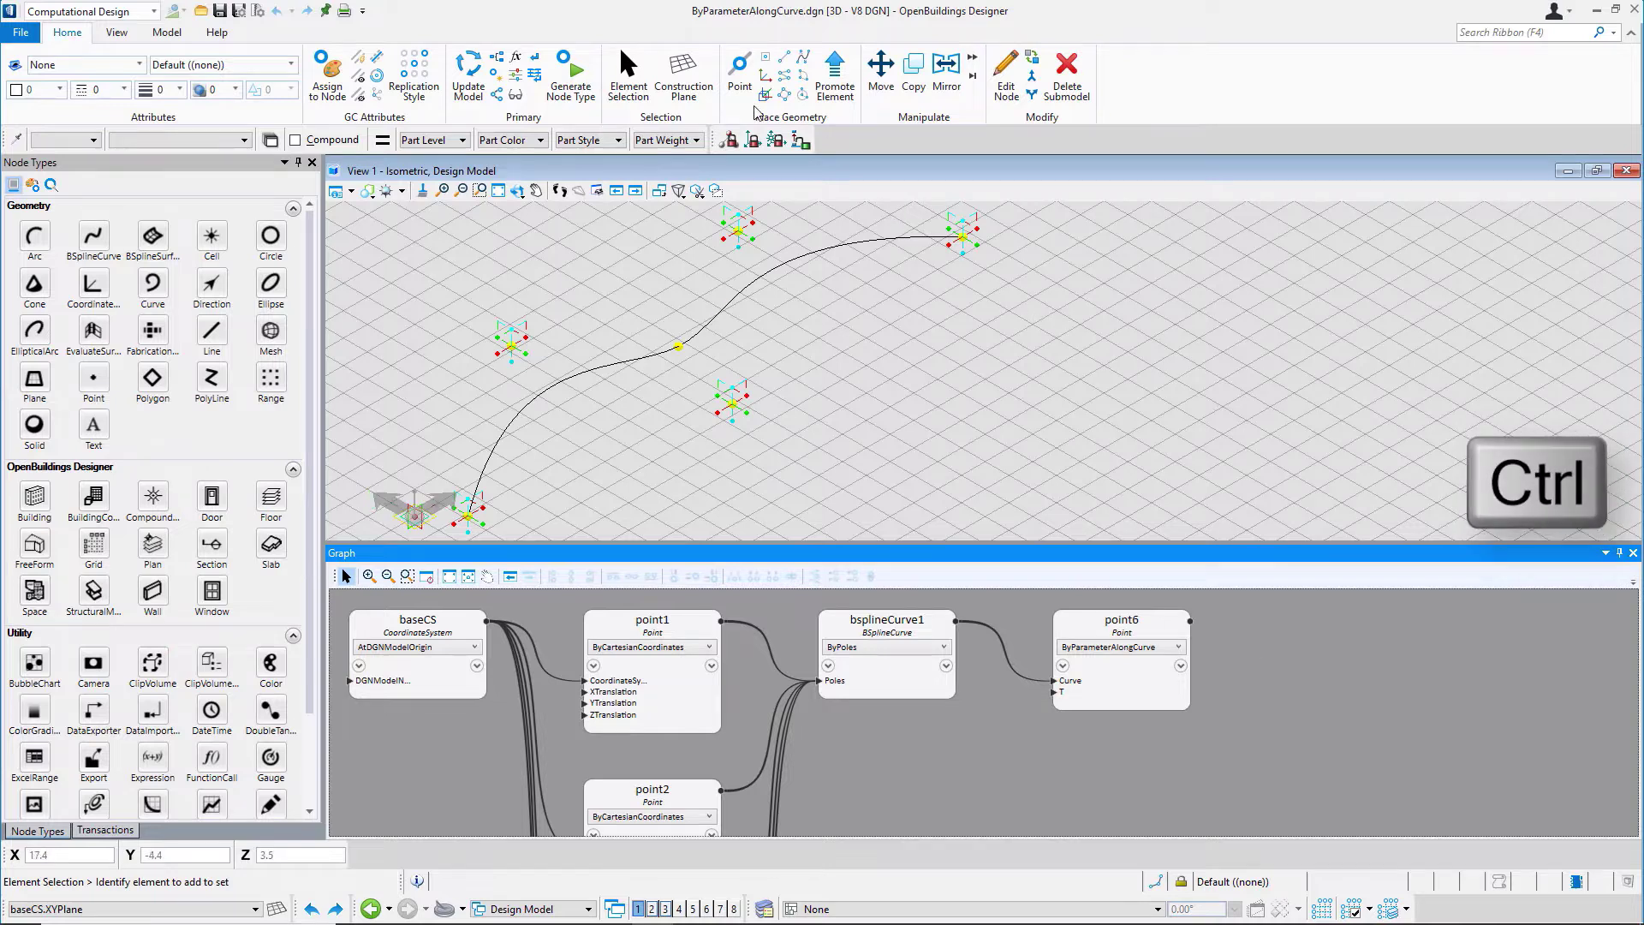
left_click(739, 71)
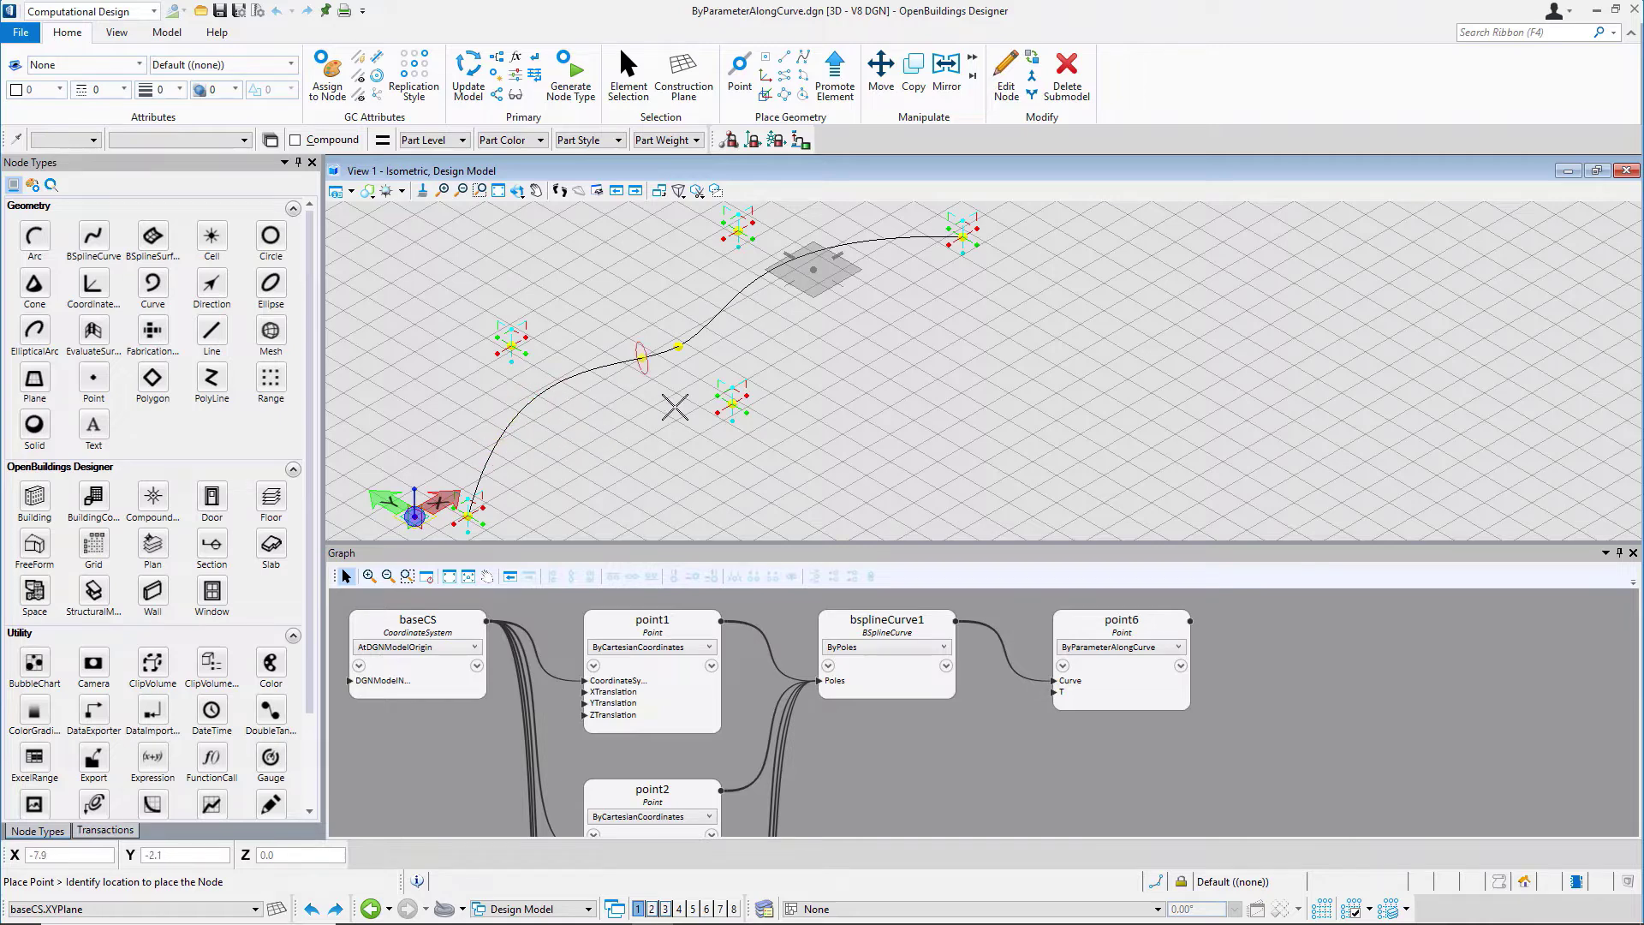
left_click(523, 408)
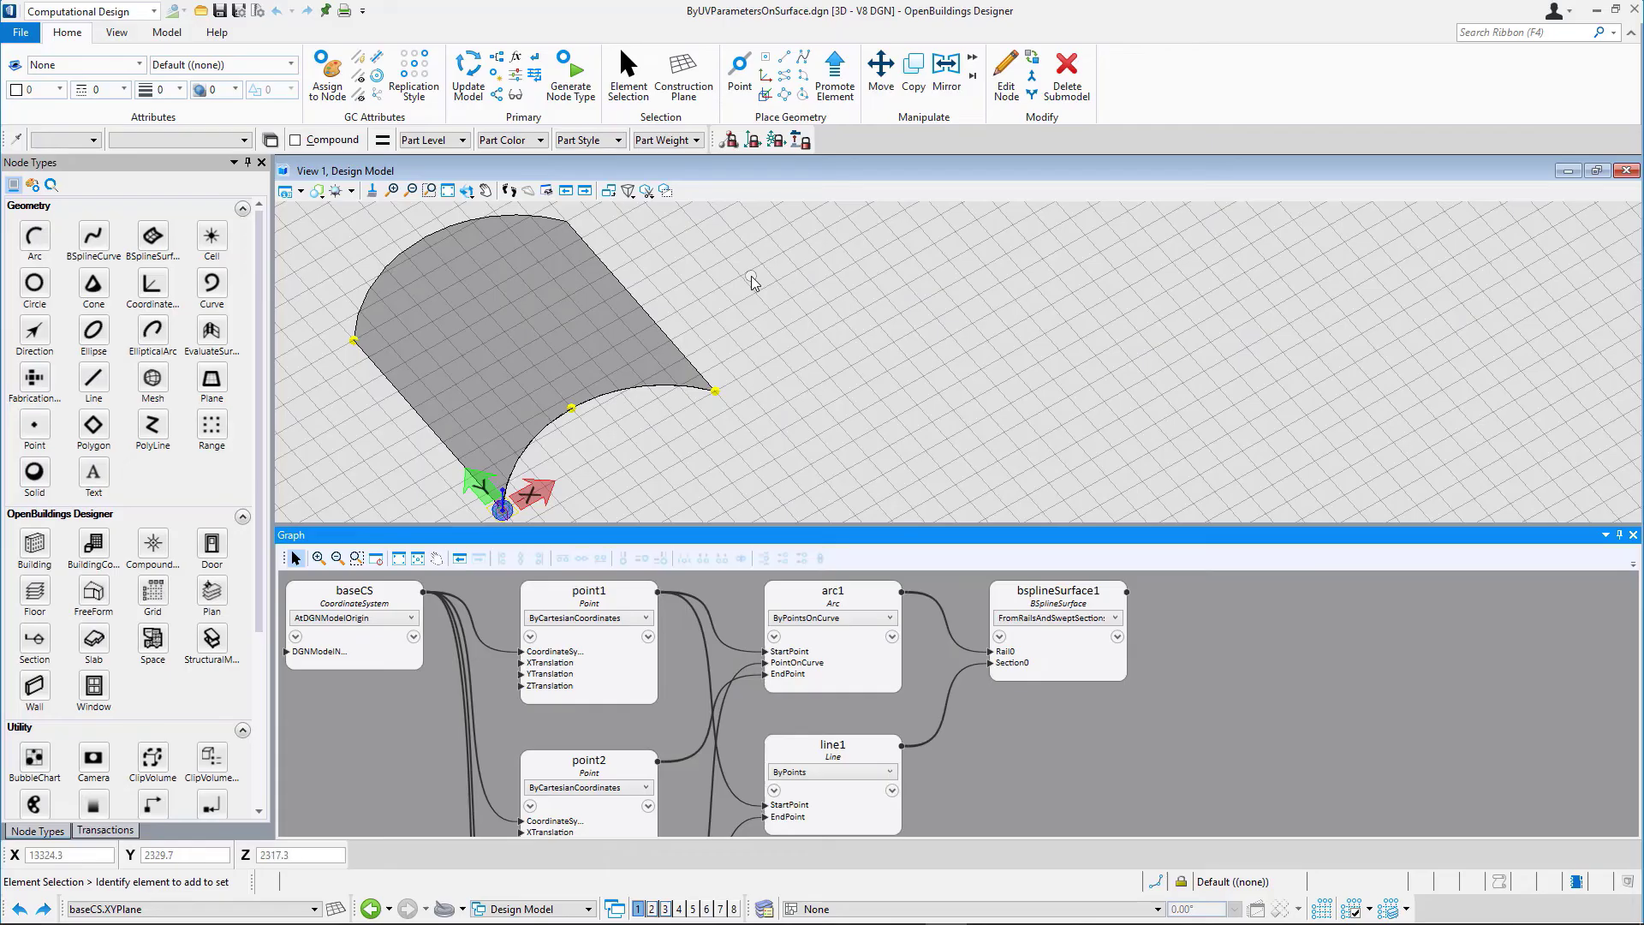
- Add point5 using ByUVParametersOnSurface and wire bsplineSurface1 into its Surface input
left_click(34, 424)
left_click(1342, 659)
middle_click_drag(1402, 640, 946, 638)
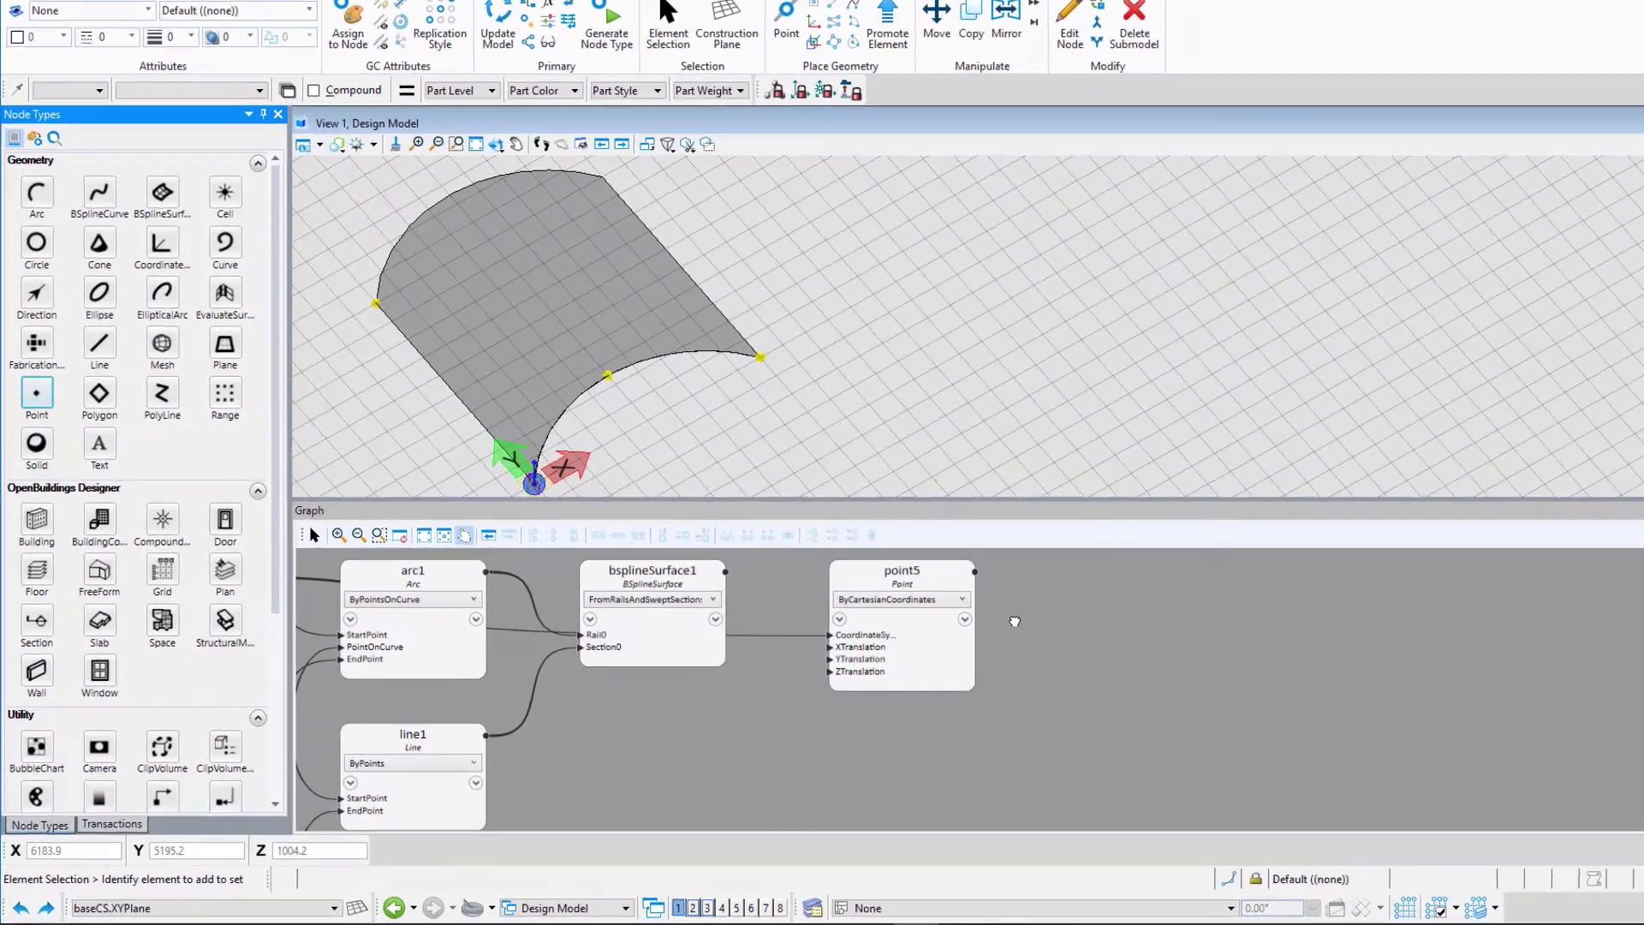
left_click(836, 625)
left_click(1034, 553)
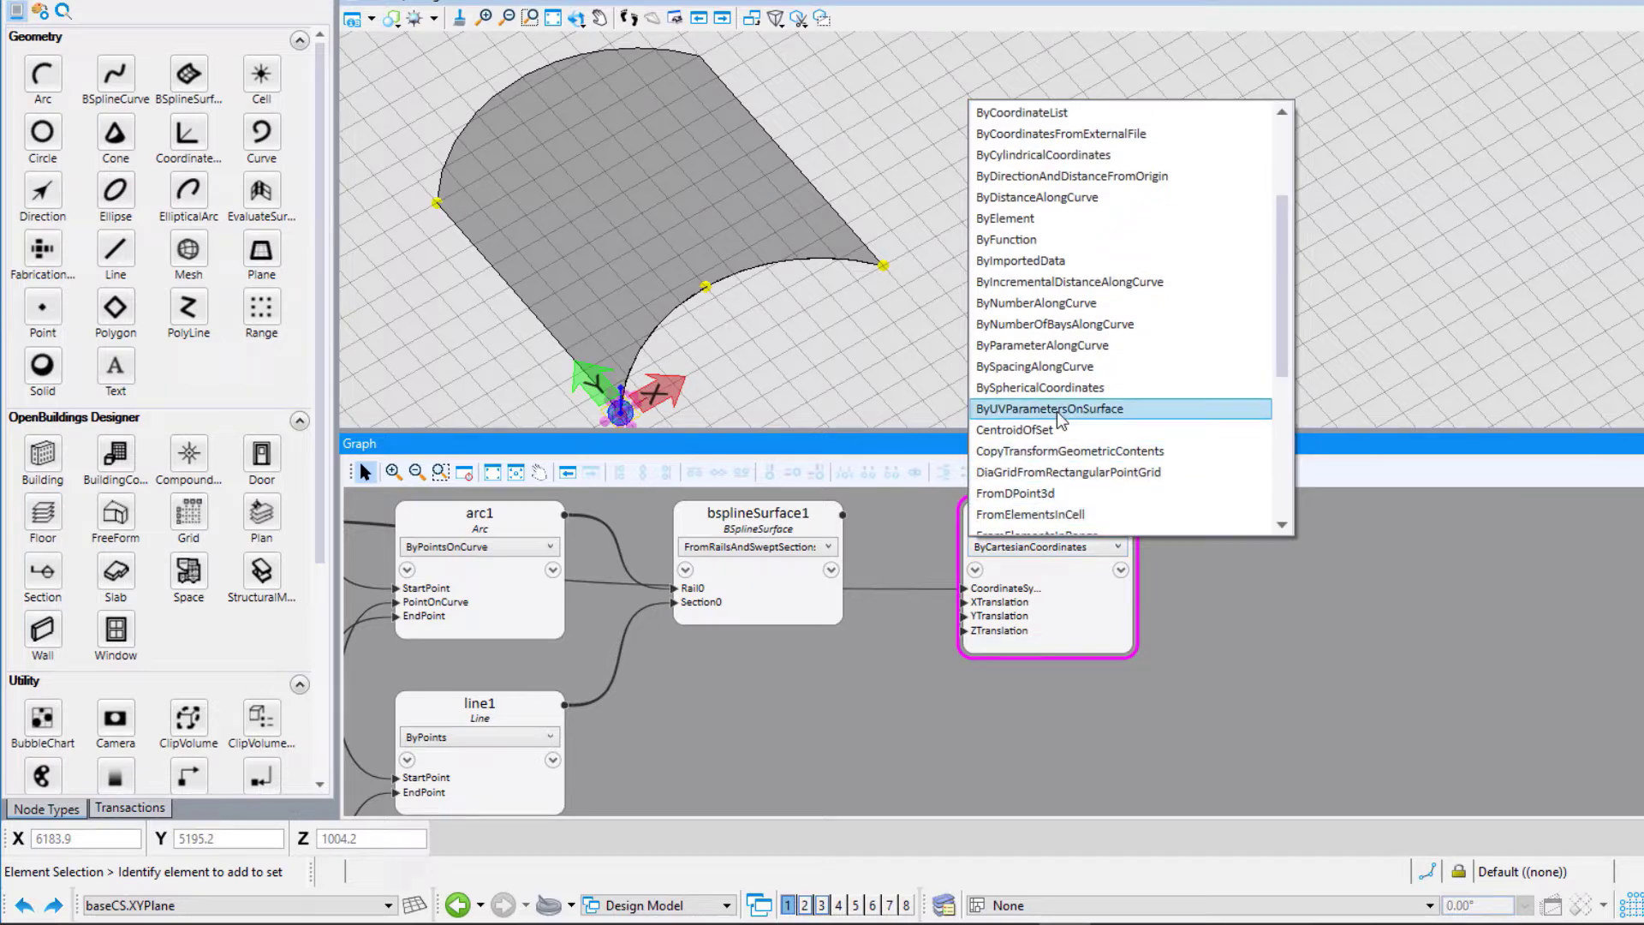
left_click(1058, 410)
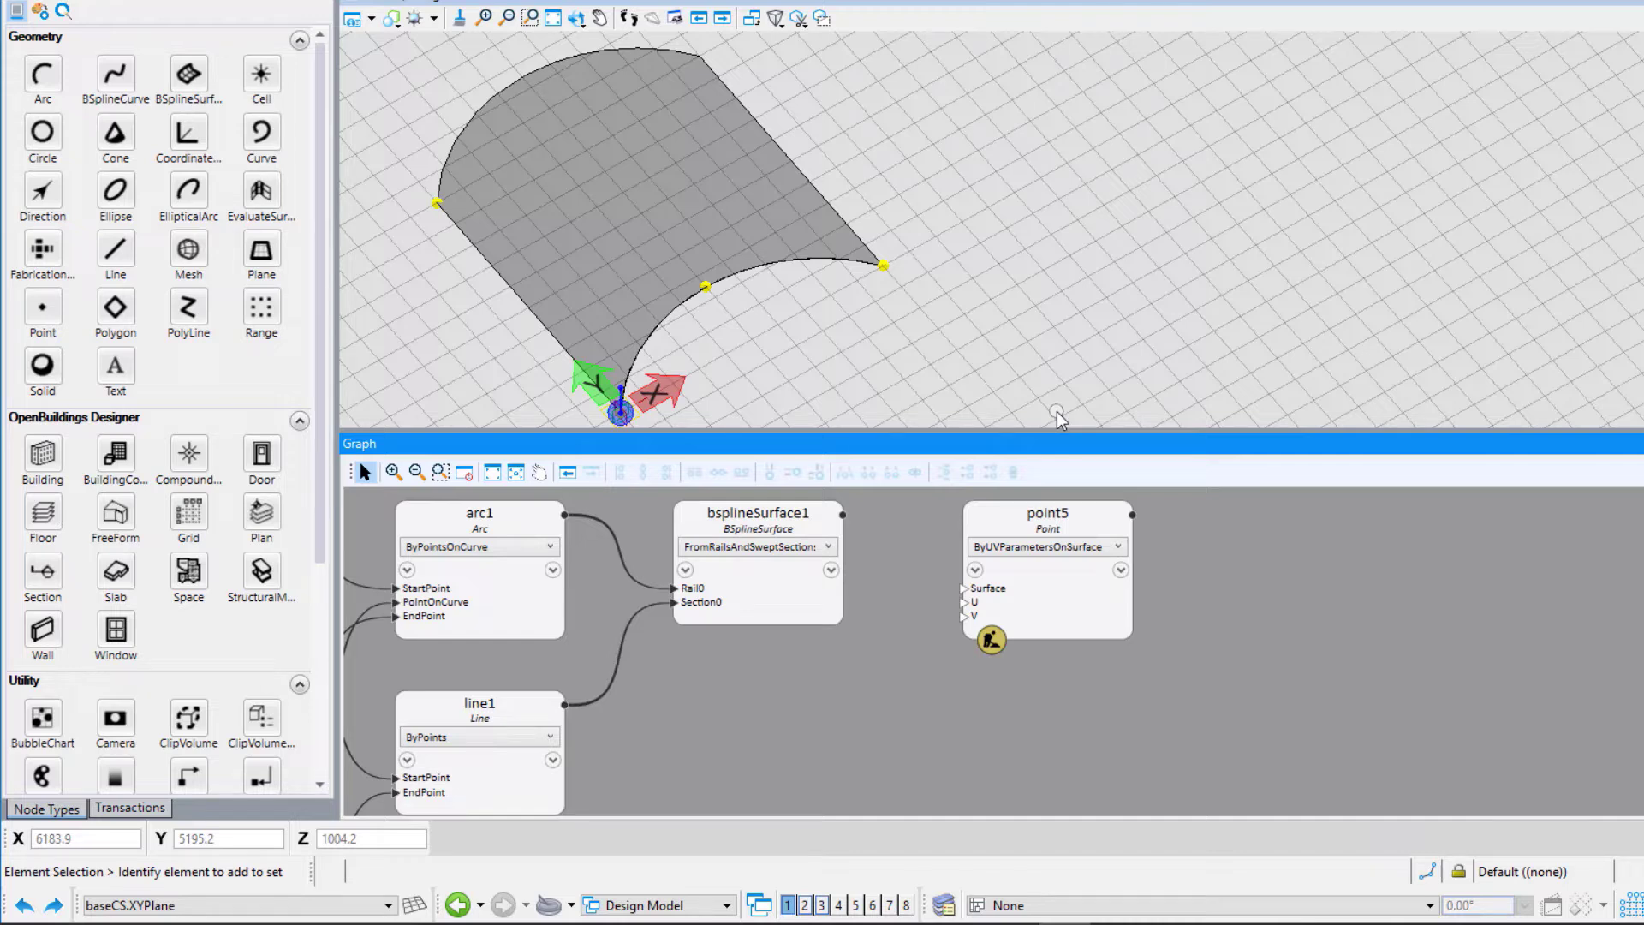
left_click(827, 521)
left_click(966, 587)
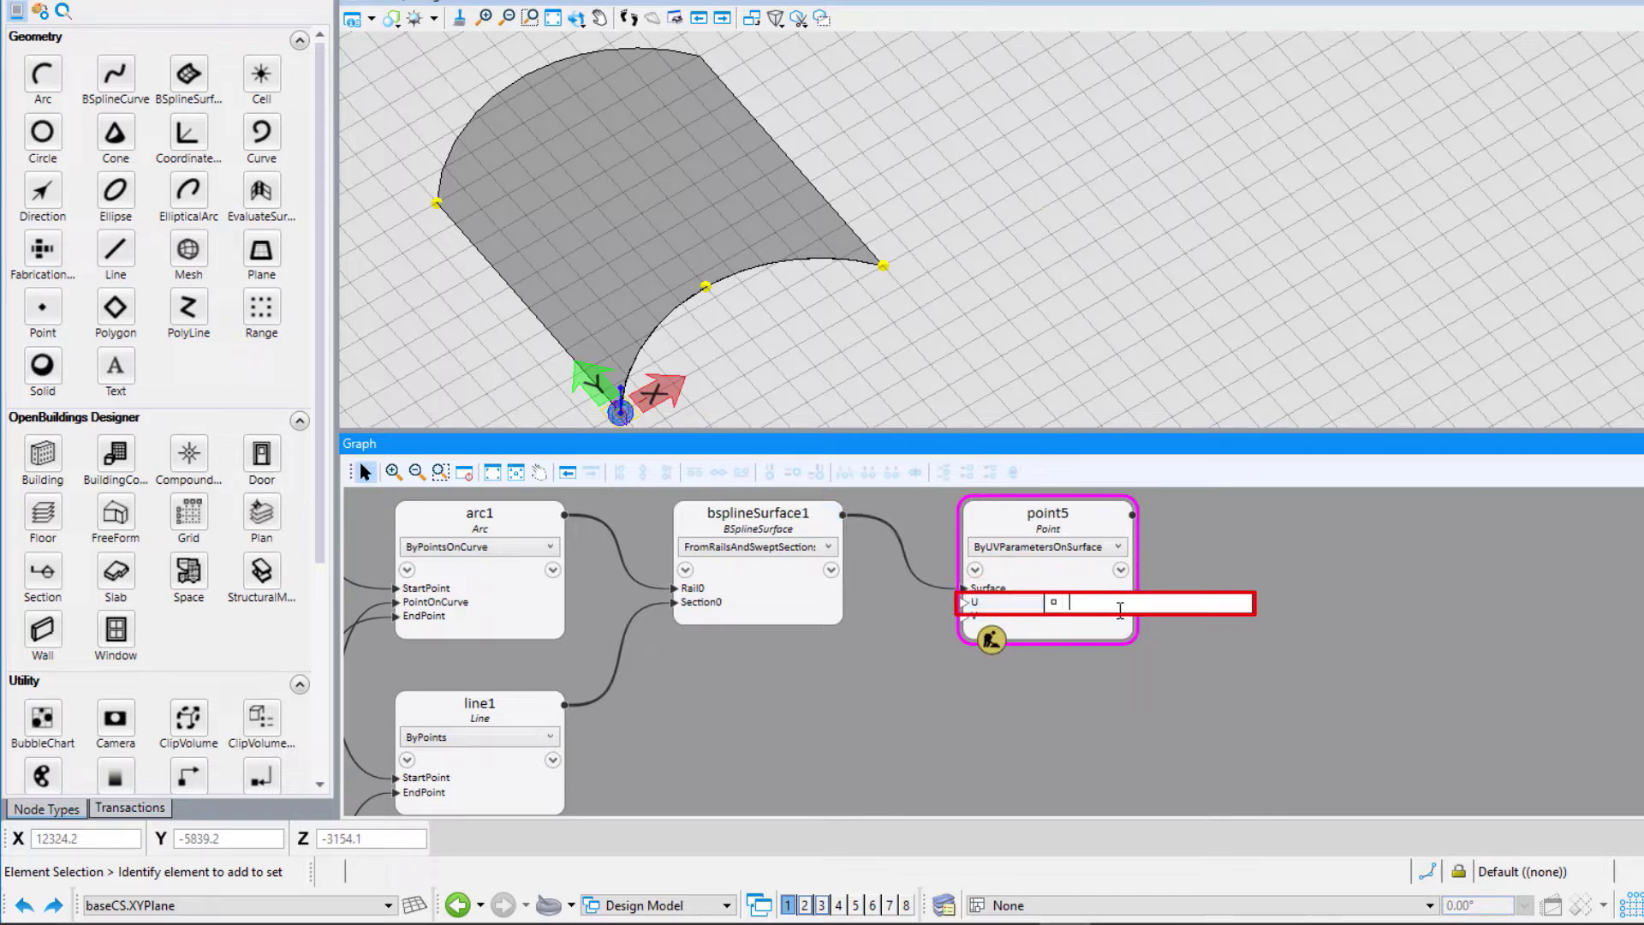
- Set point5's U and V to 0.5, placing a single point on the surface
type("0.5")
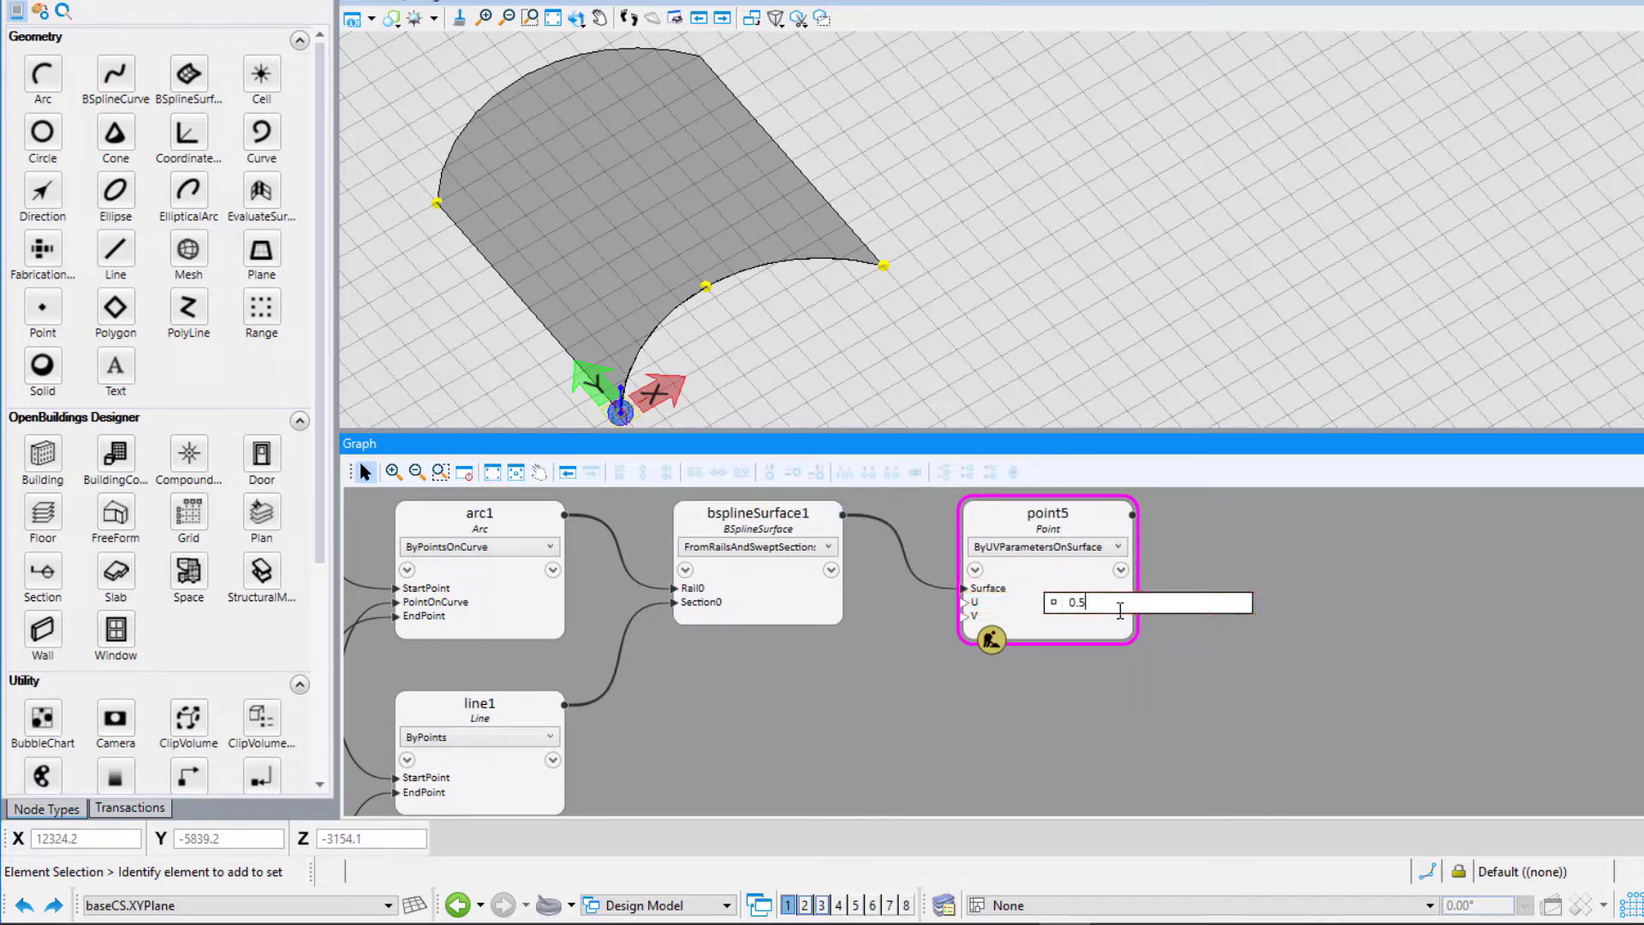
key("Return")
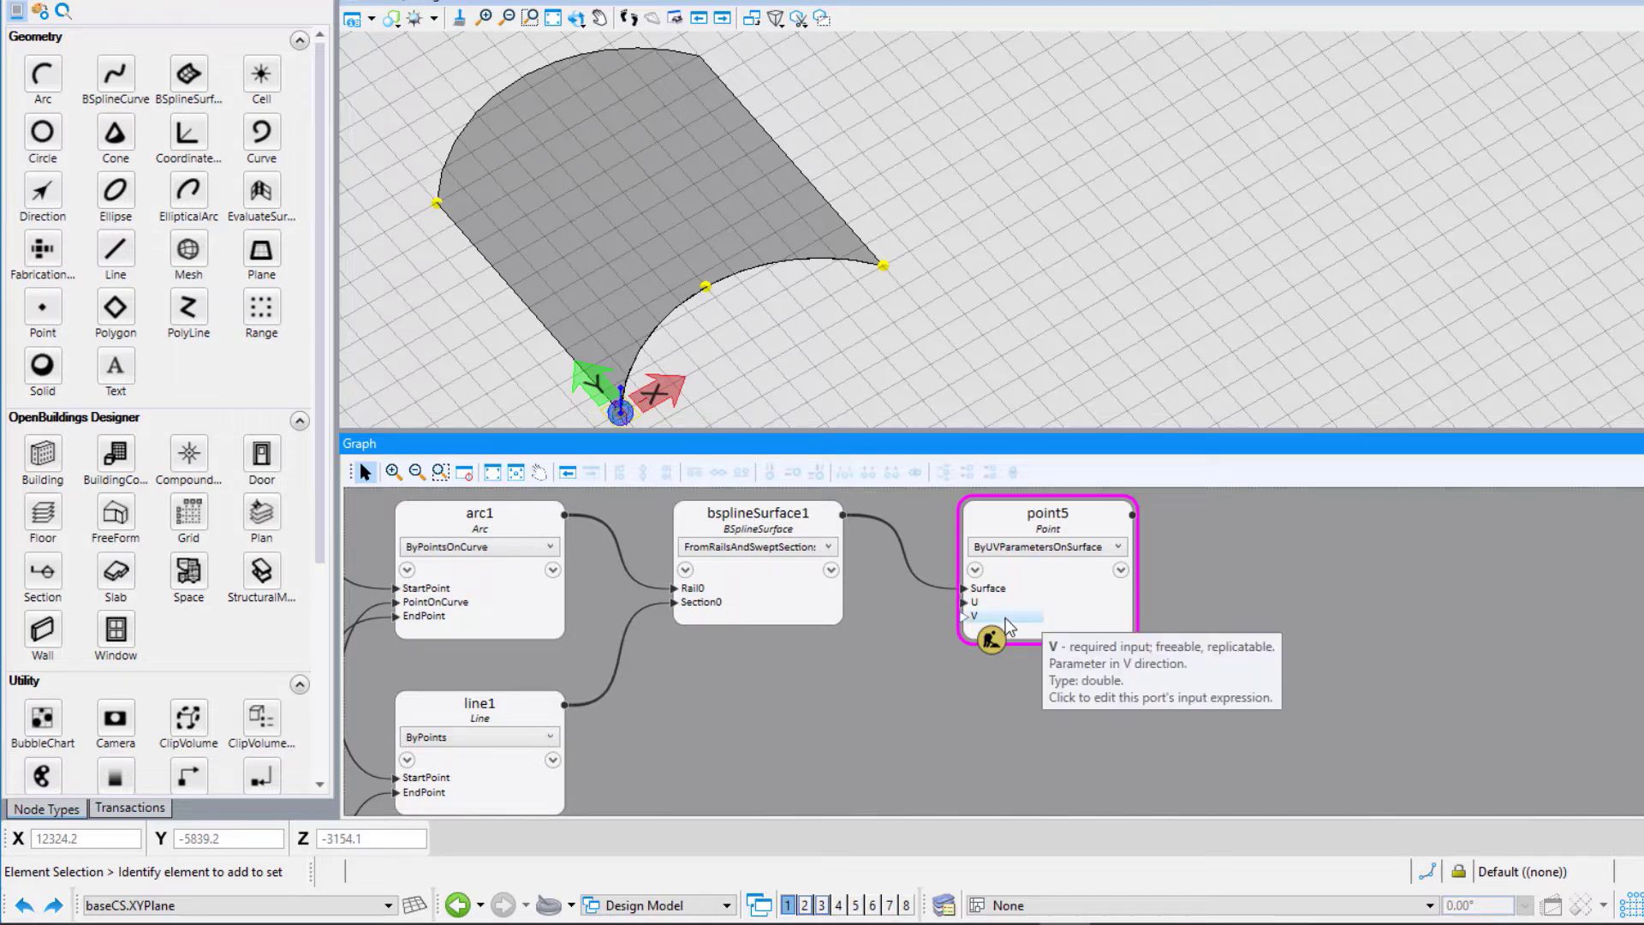
mouse_move(1088, 616)
type("0")
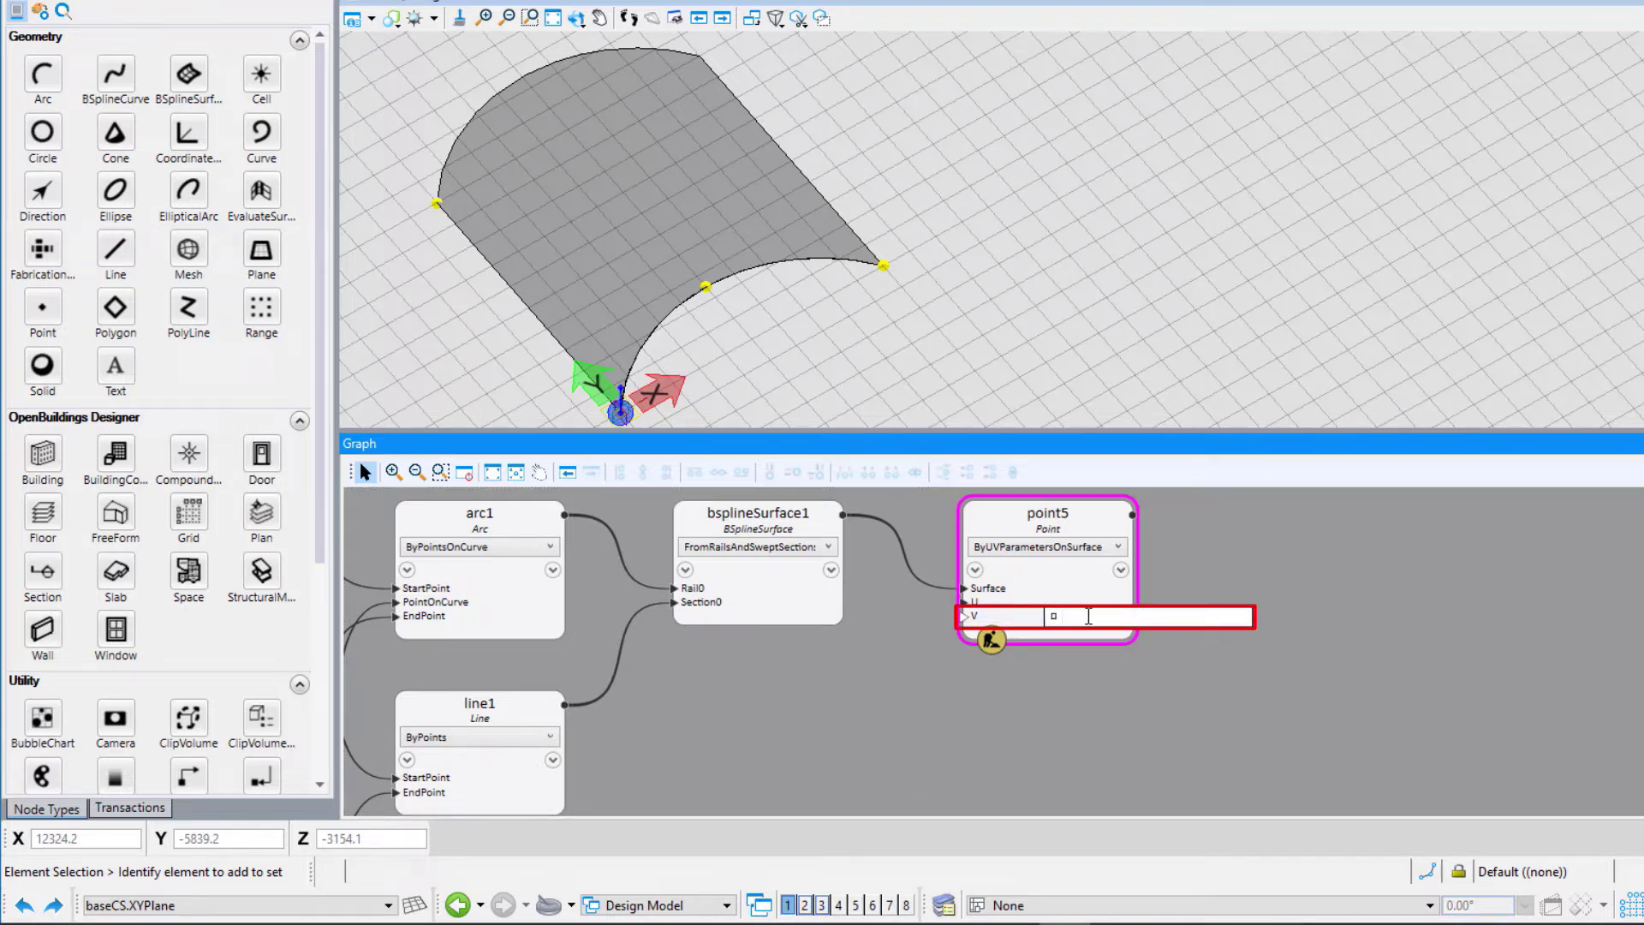
type(".5")
key("Return")
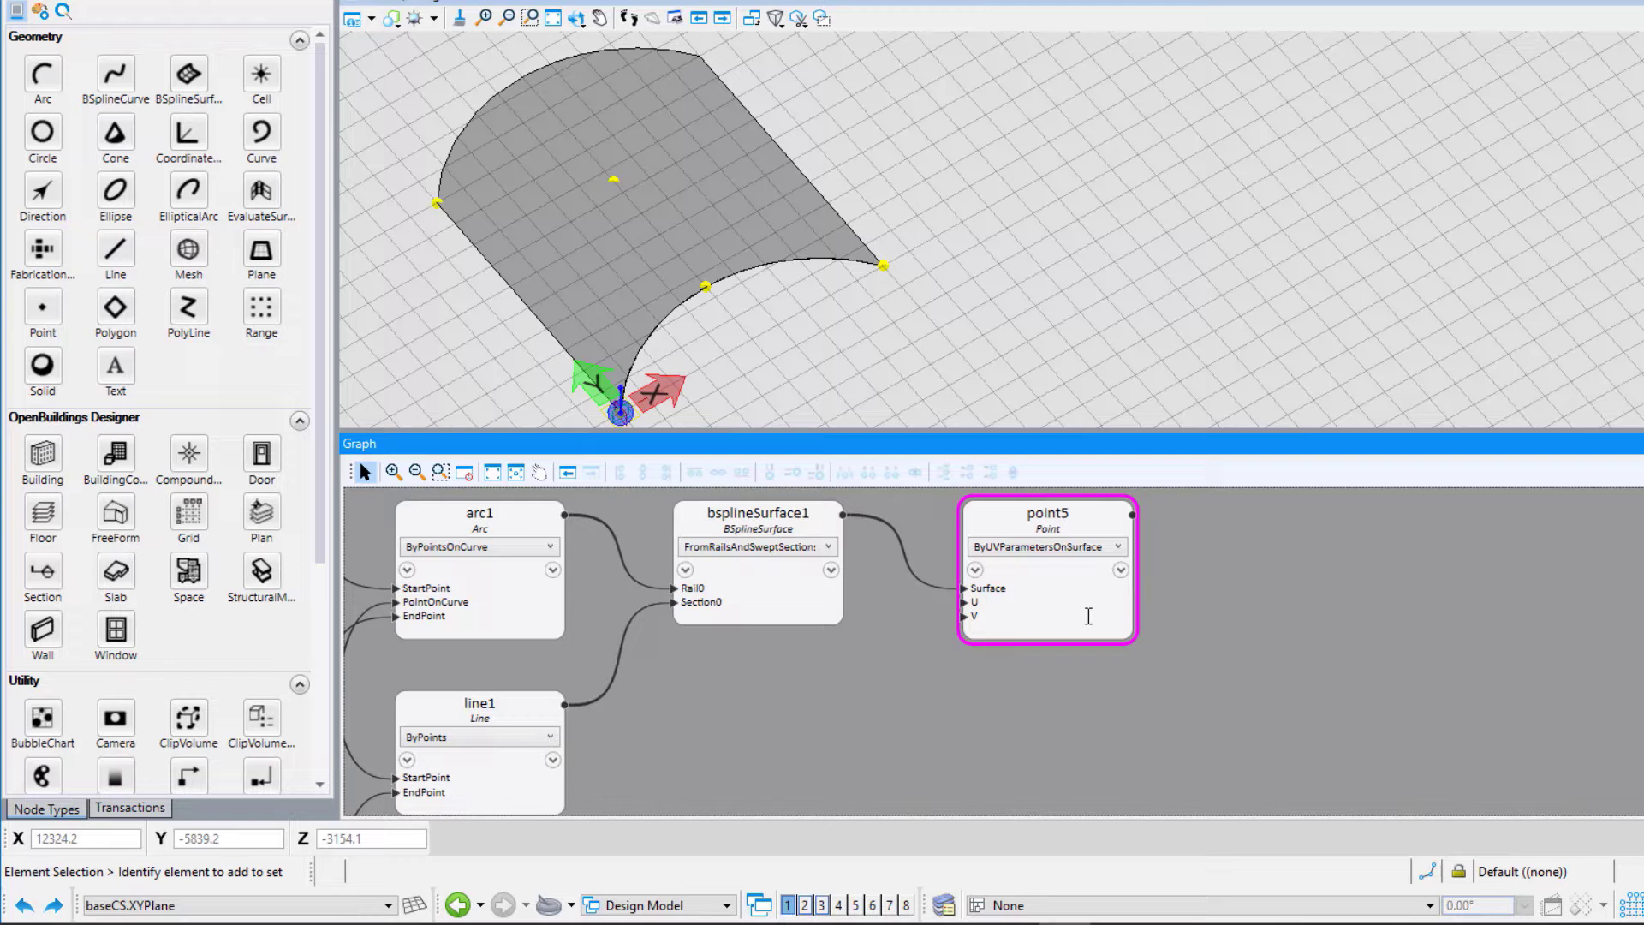
- Replace point5's U with the list {0.2,0.4,0.6,0.8} to place four points
left_click(991, 518)
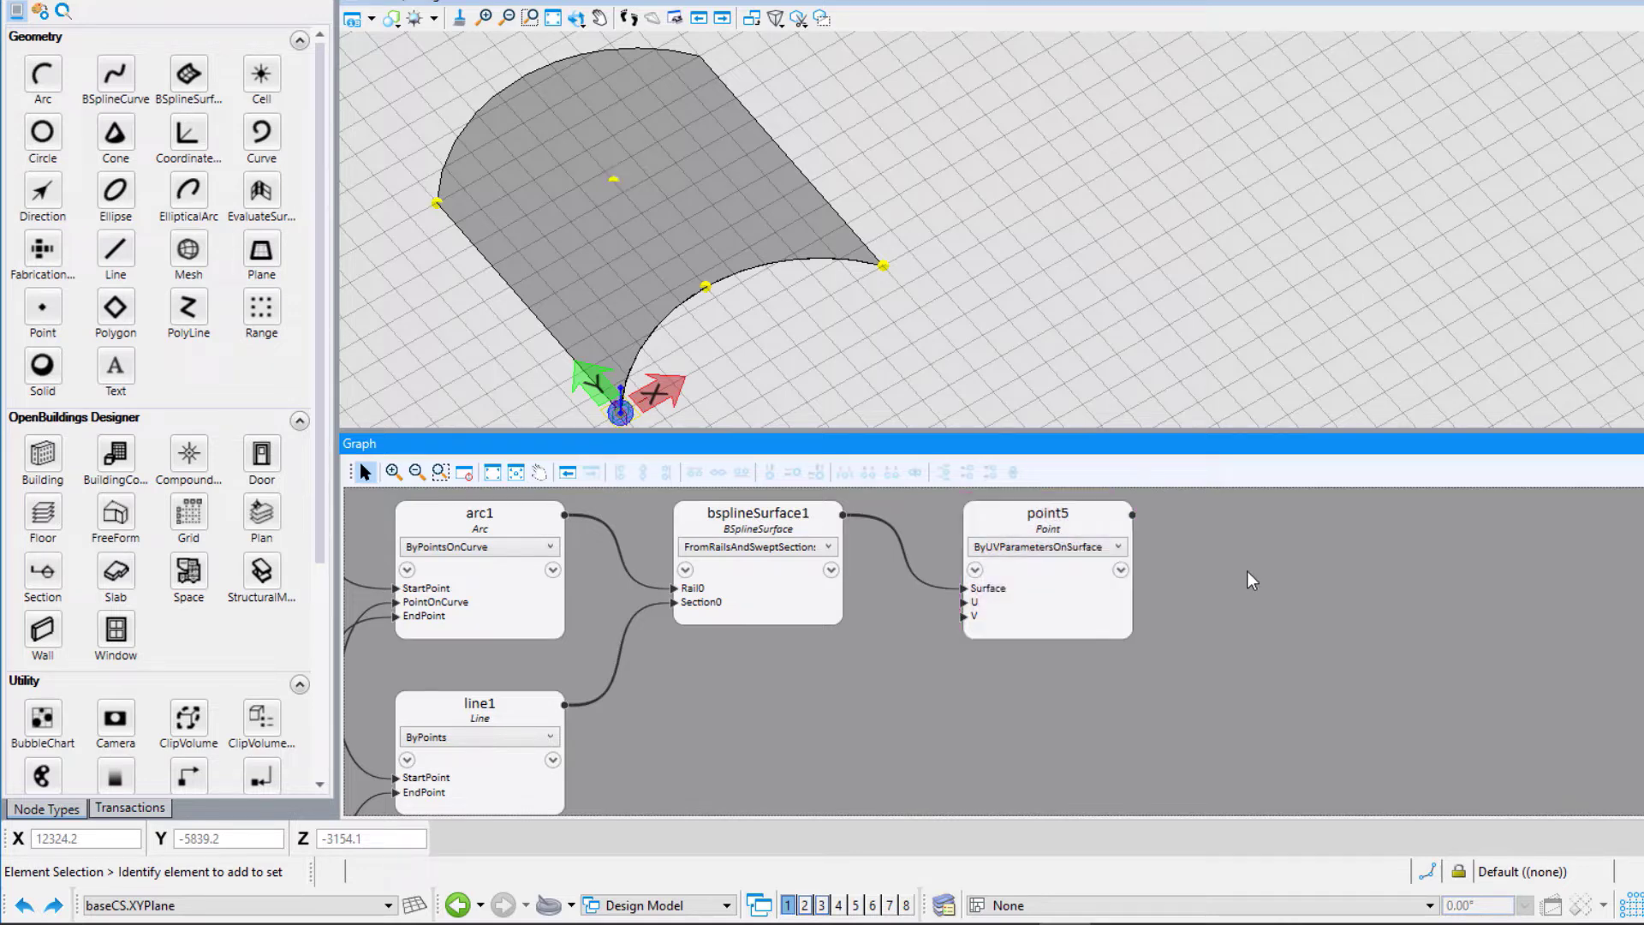
left_click(987, 603)
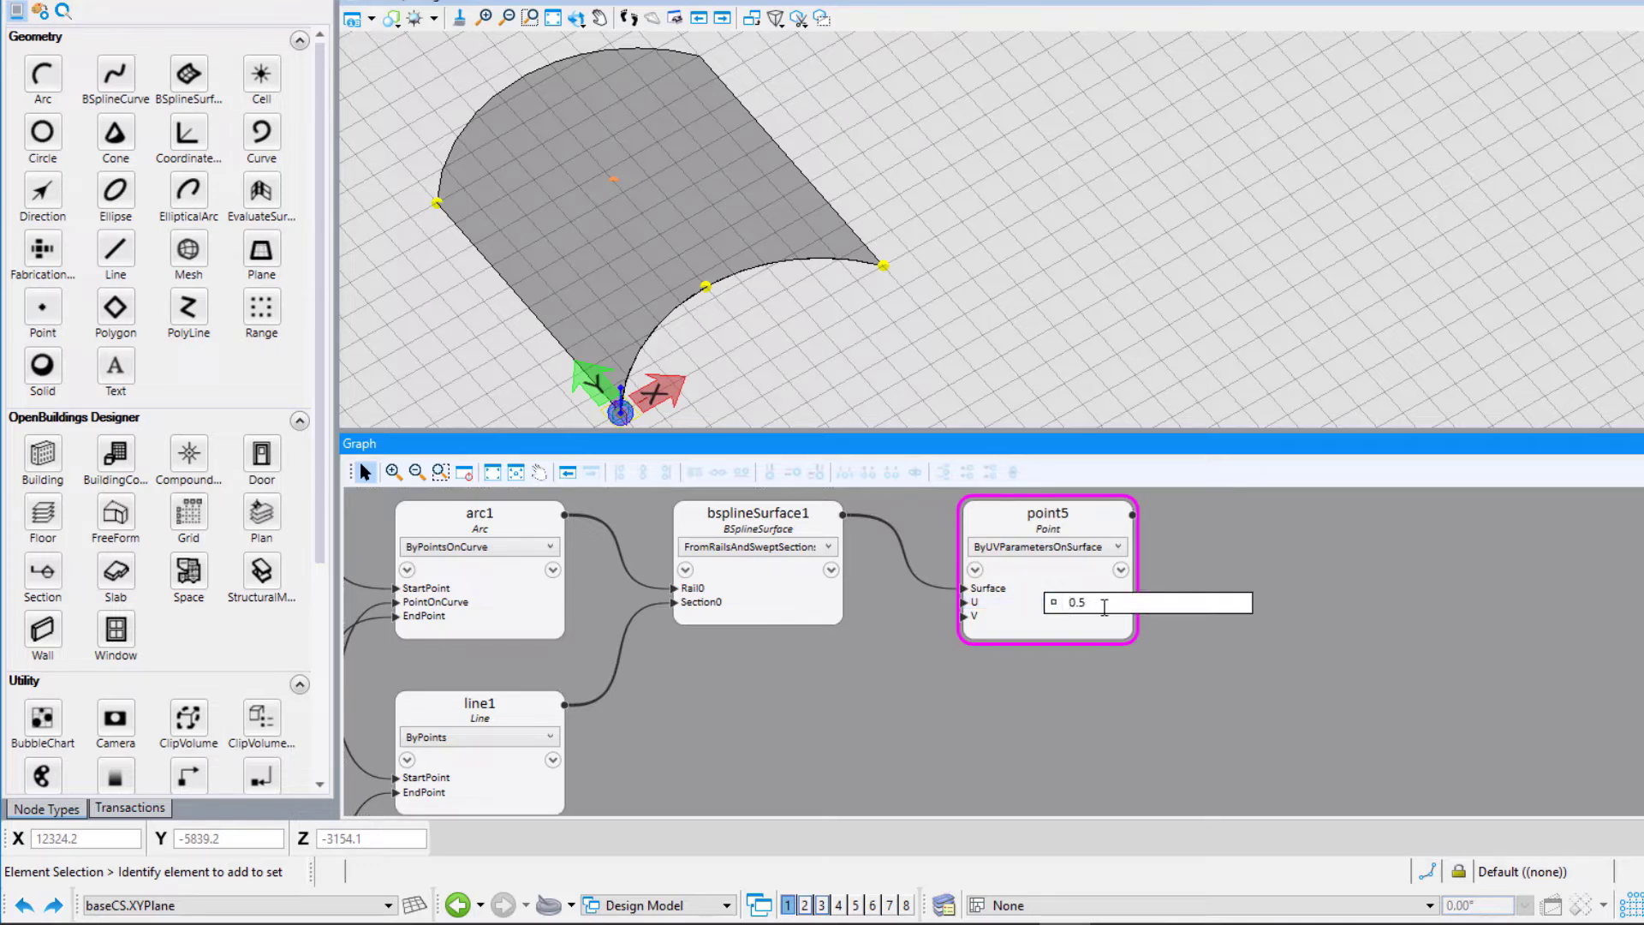
key("BackSpace")
key("BackSpace")
key("BackSpace")
type("{0.2,0.4,0.6,0.8}")
key("Return")
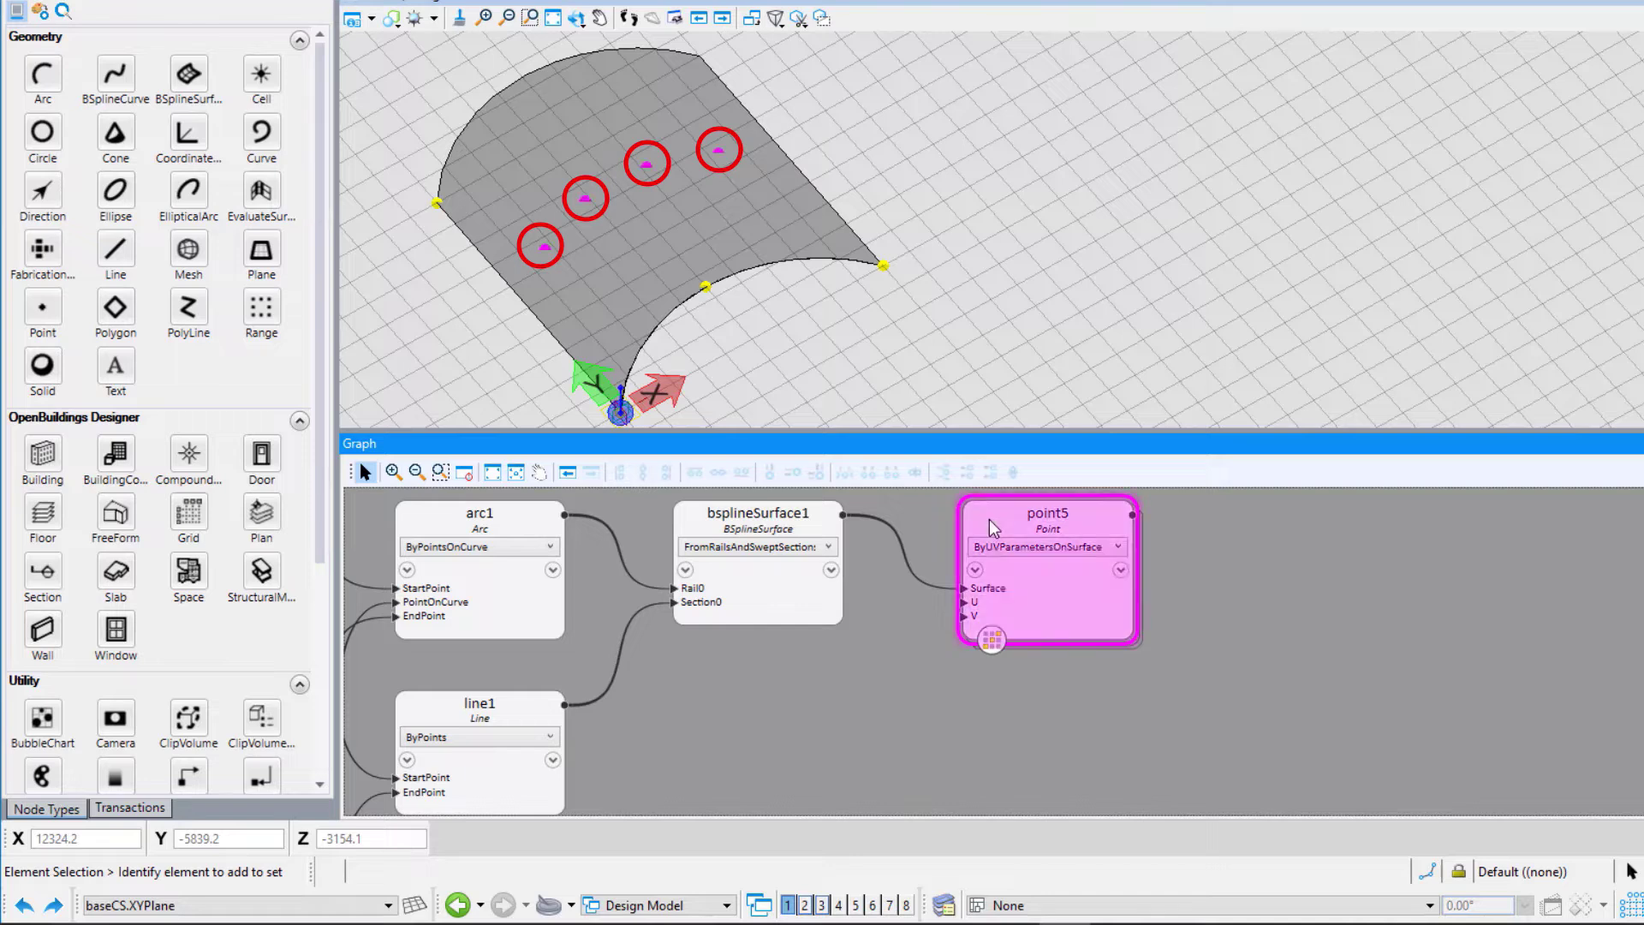
- Copy the {0.2,0.4,0.6,0.8} list from point5's U into its V input
left_click(1240, 541)
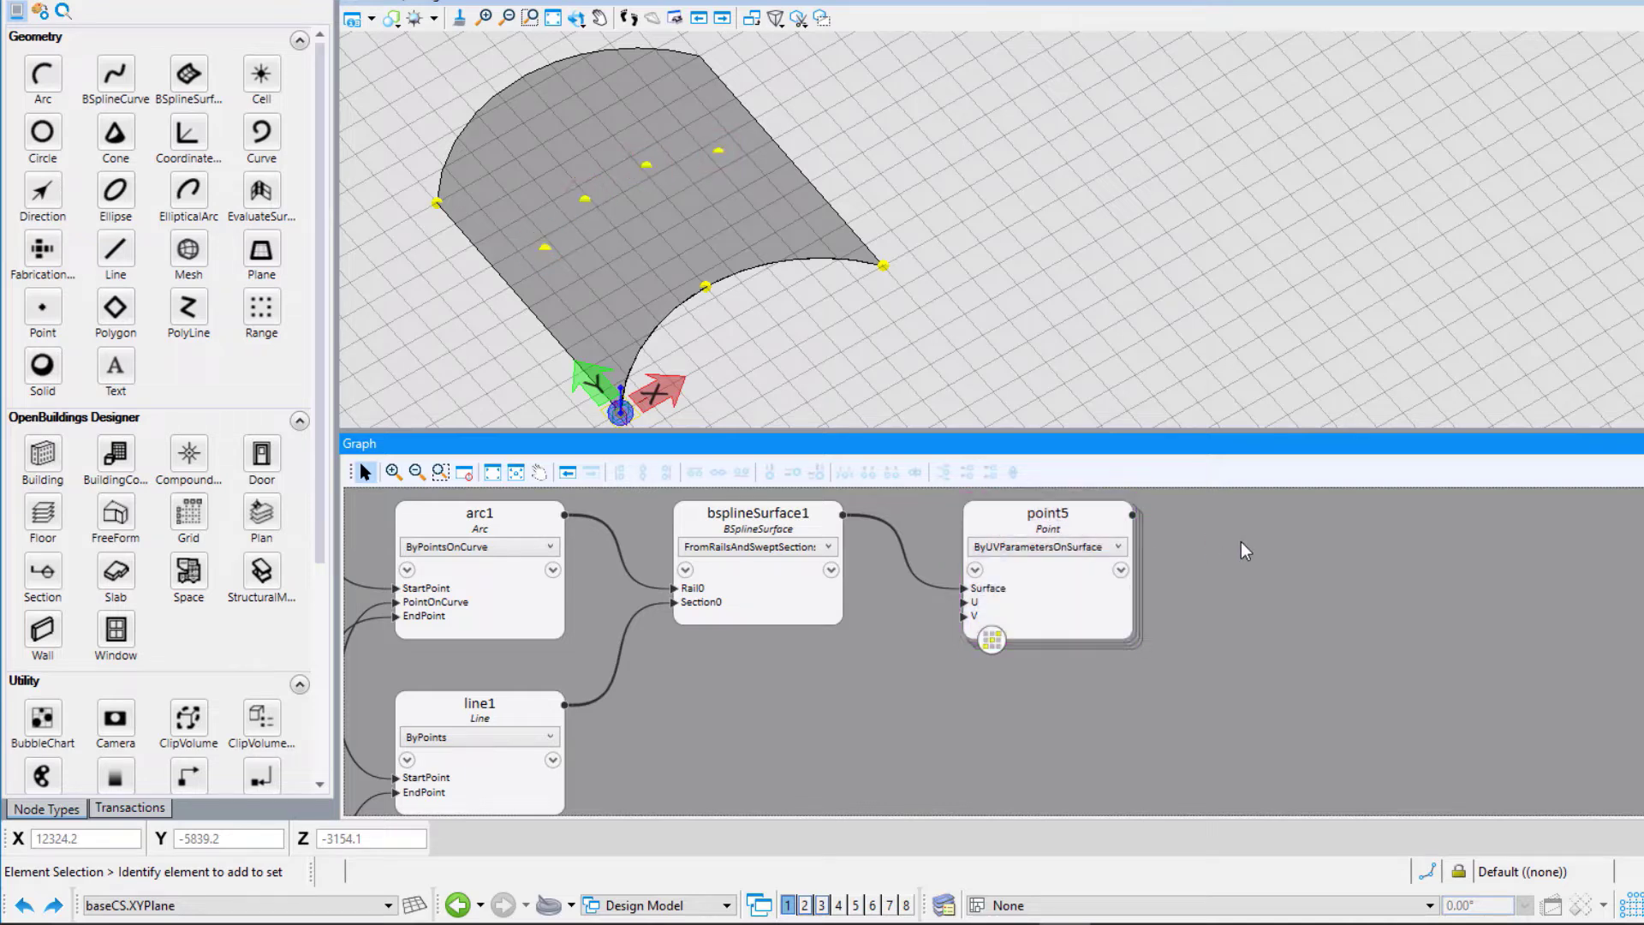
left_click(985, 601)
left_click_drag(1182, 604, 1069, 602)
key("ctrl+c")
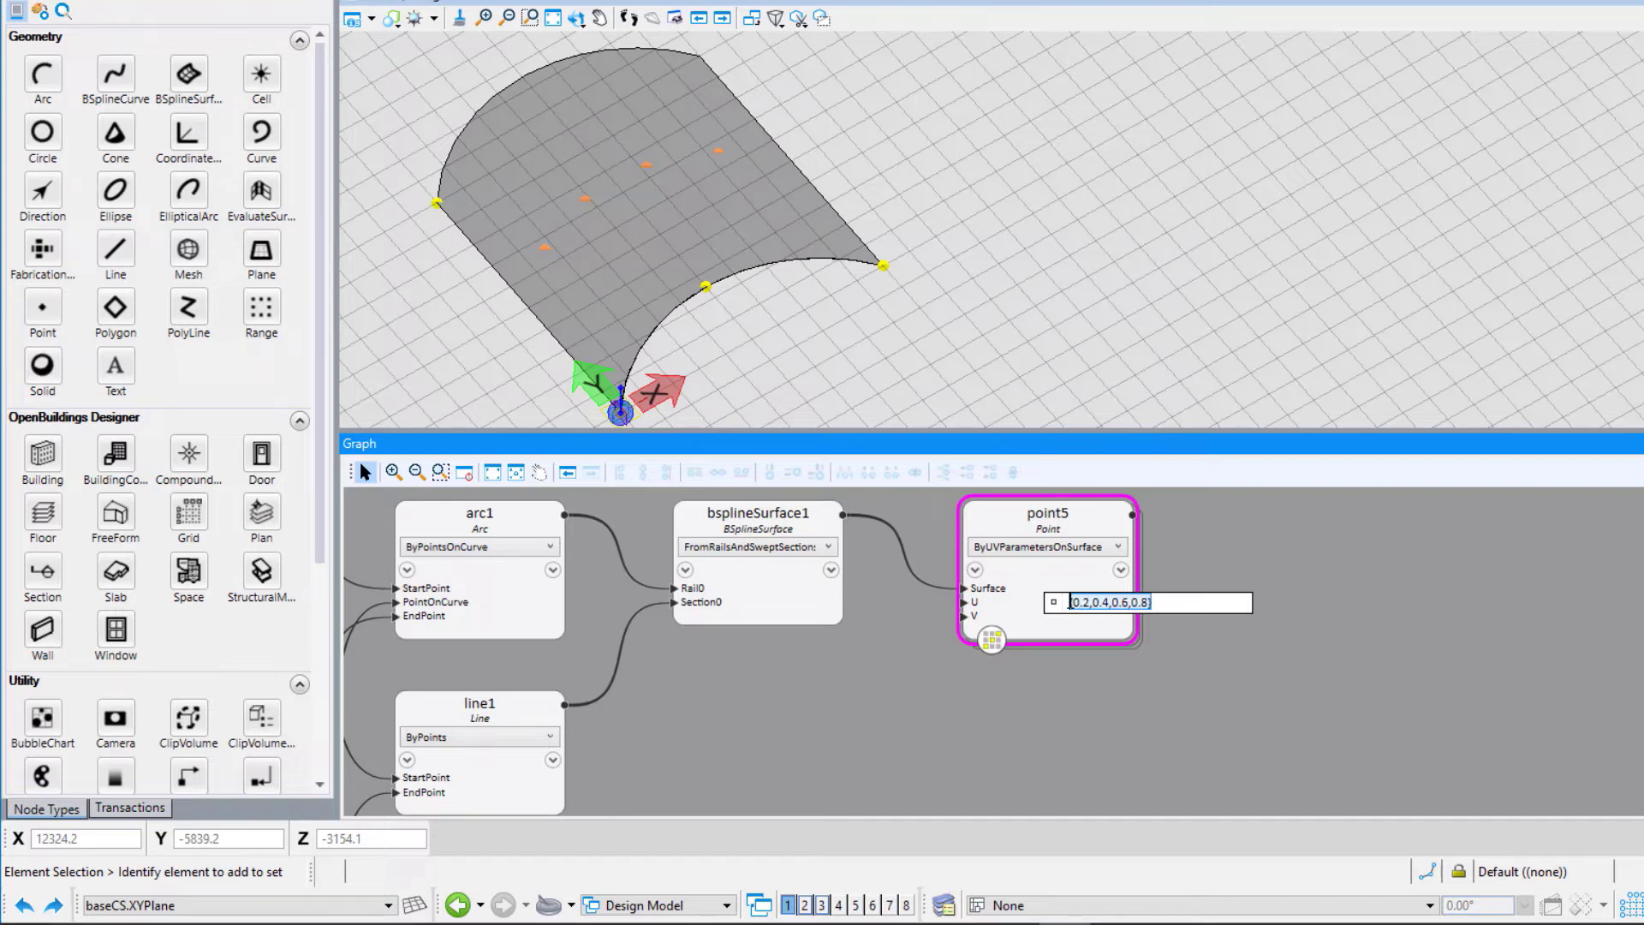
left_click(985, 616)
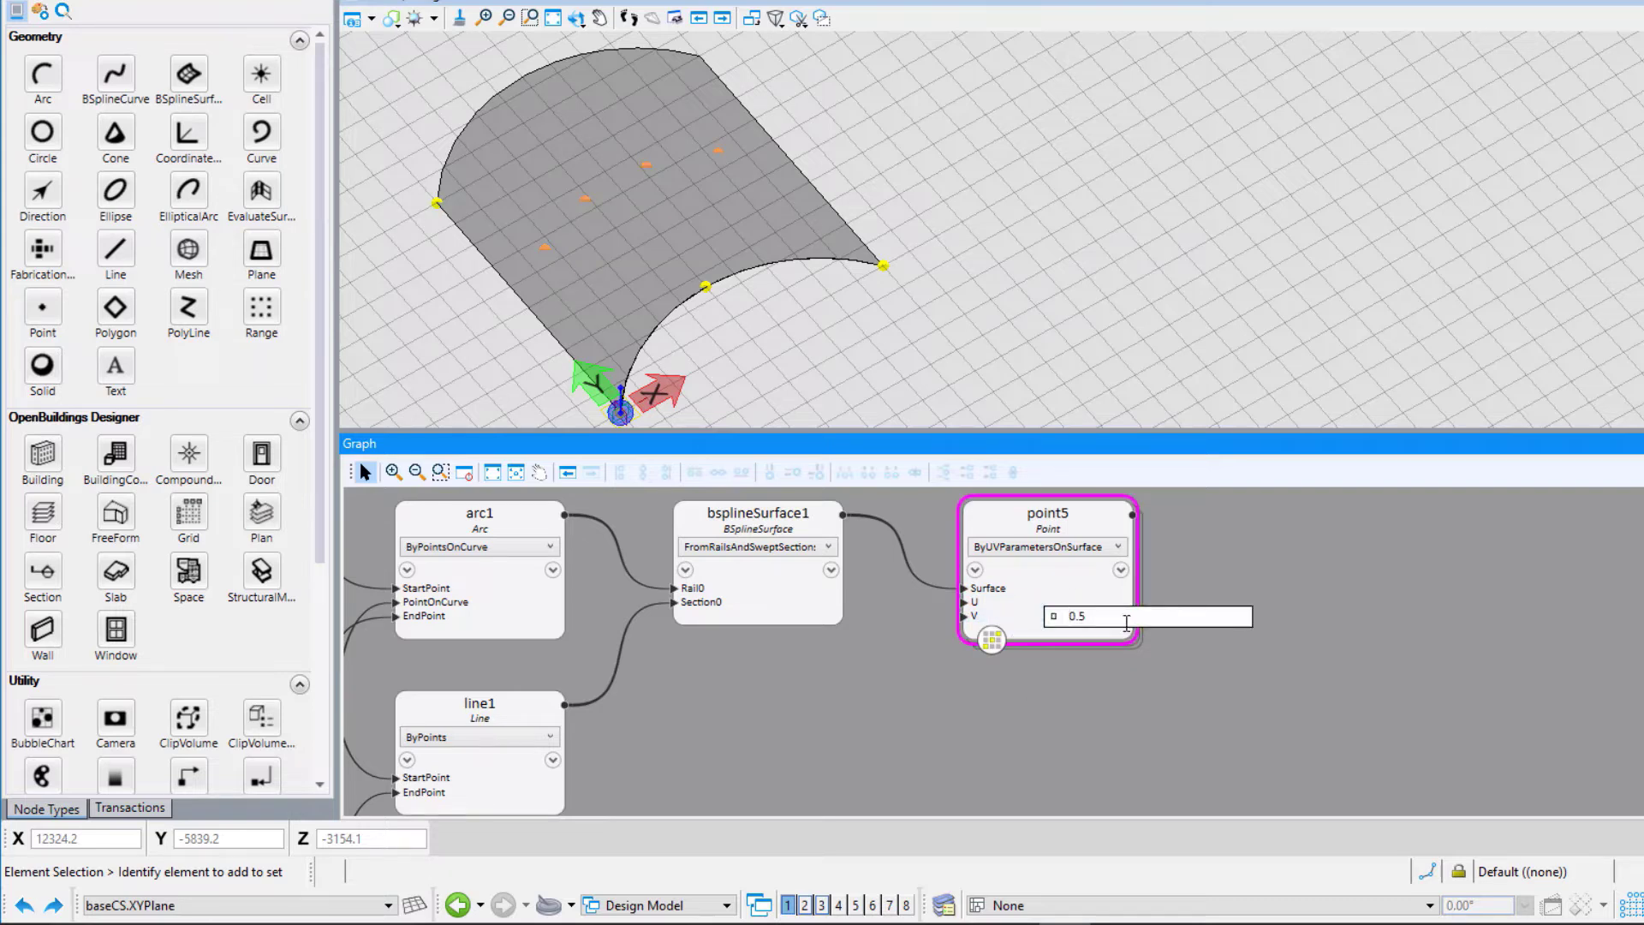
key("ctrl+a")
key("ctrl+v")
key("Return")
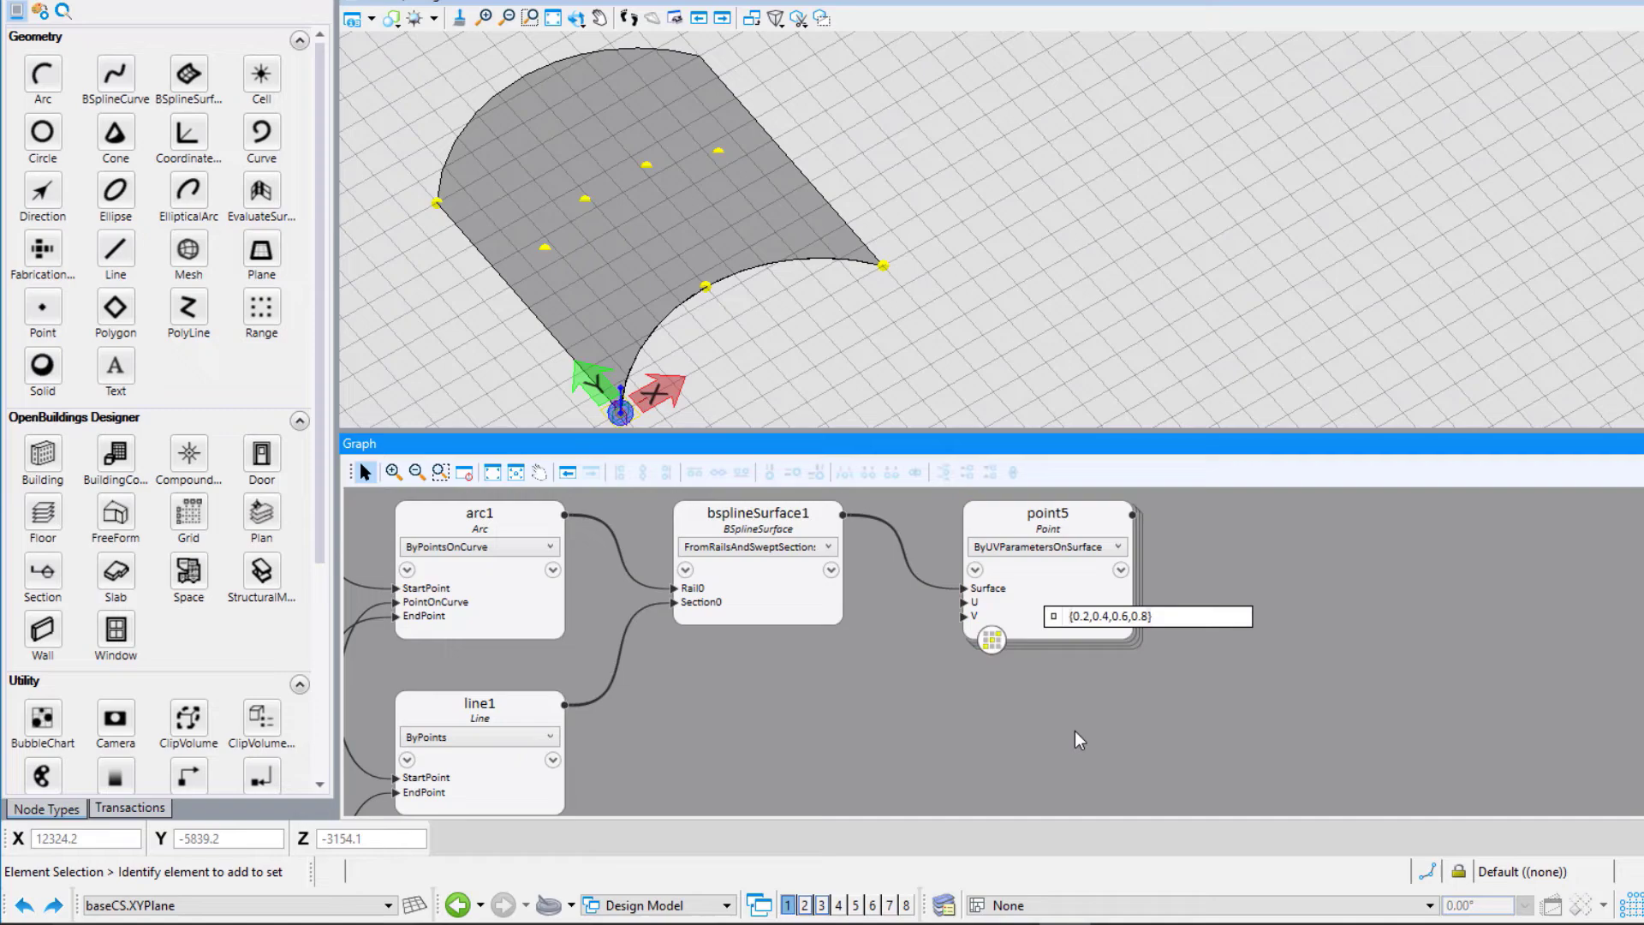
- Switch point5's replication style so the points form a 4×4 grid of 16
right_click(985, 526)
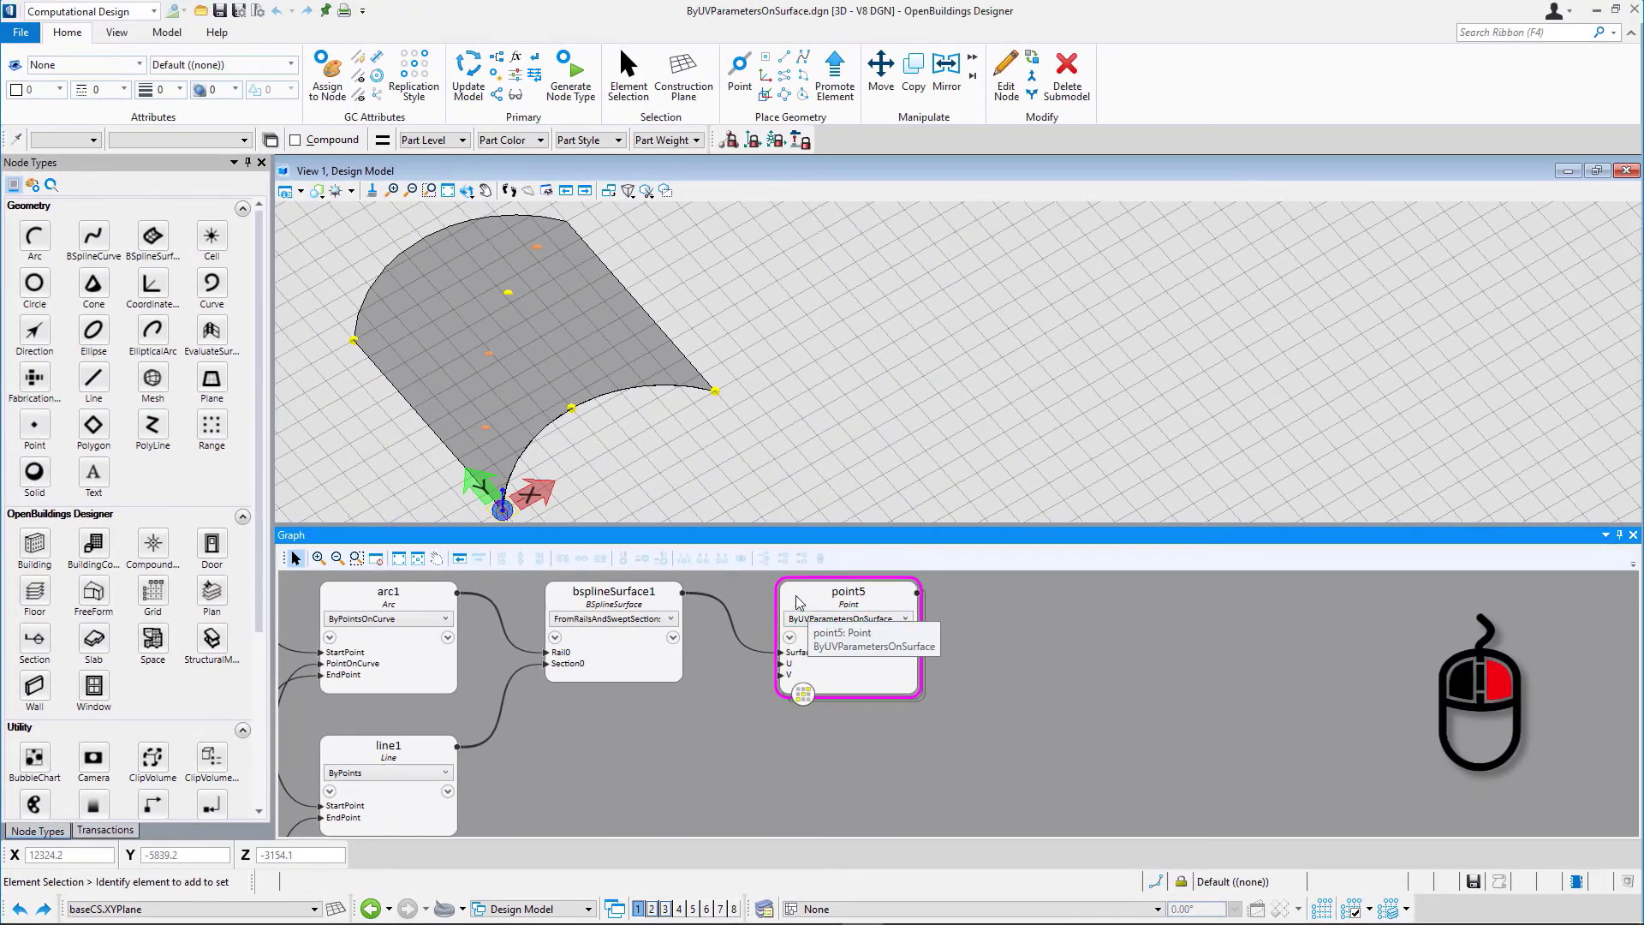
right_click(795, 601)
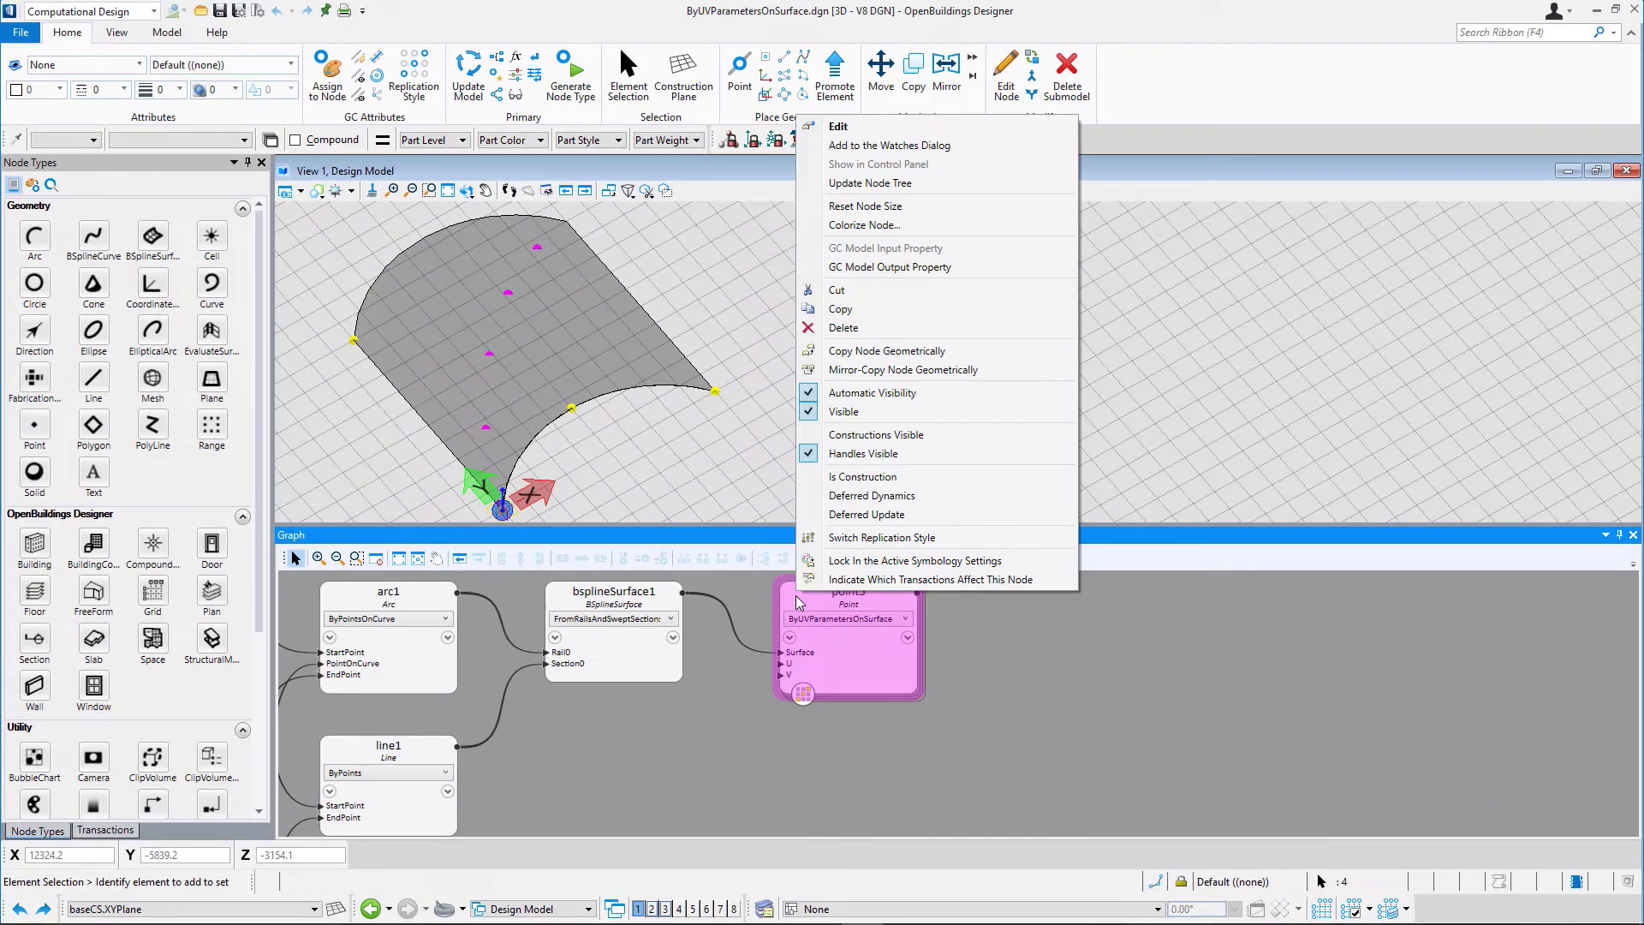
left_click(842, 550)
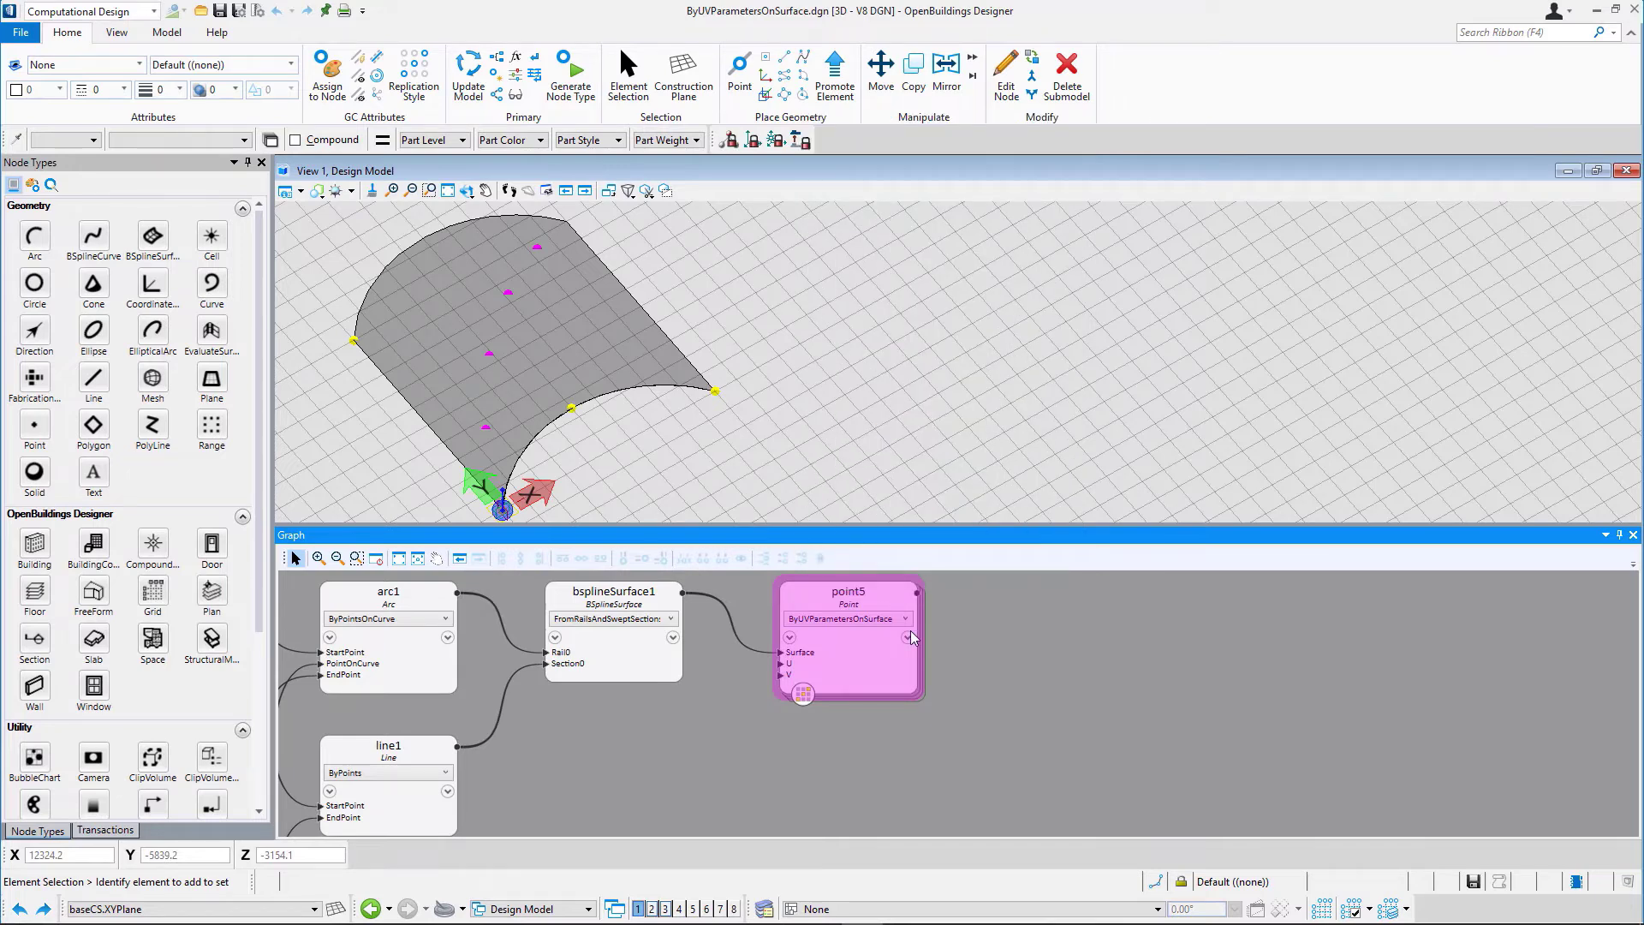
left_click(869, 714)
left_click(815, 599)
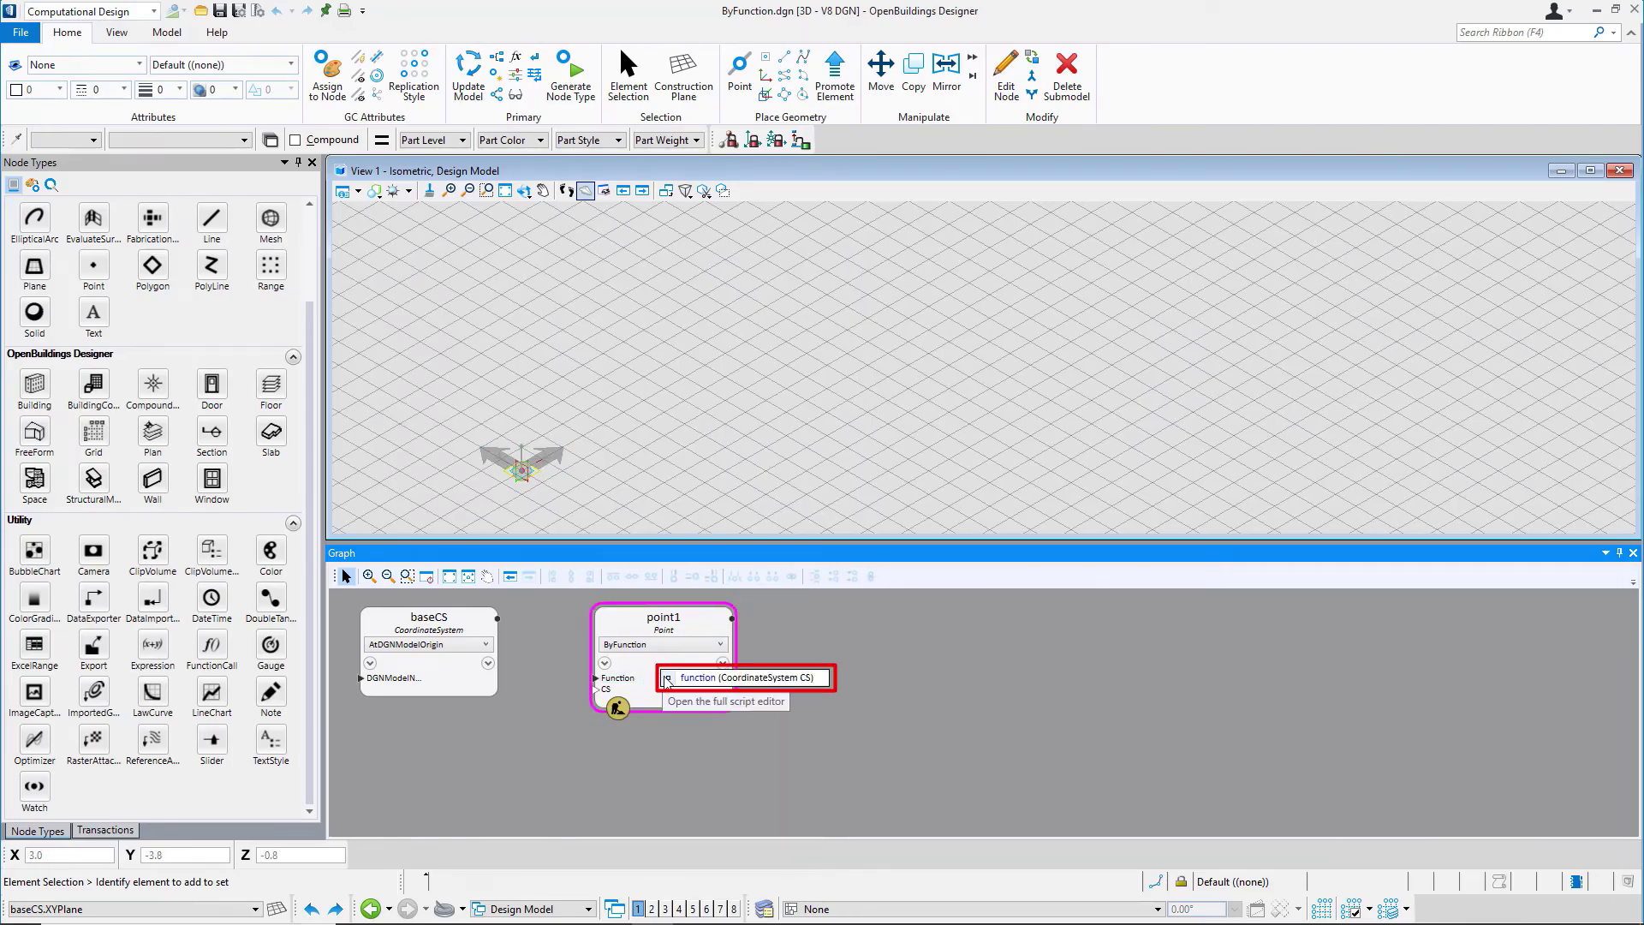
- Run point1's function script placing a point at (5,5,3), then wire baseCS into its CS input
left_click(666, 678)
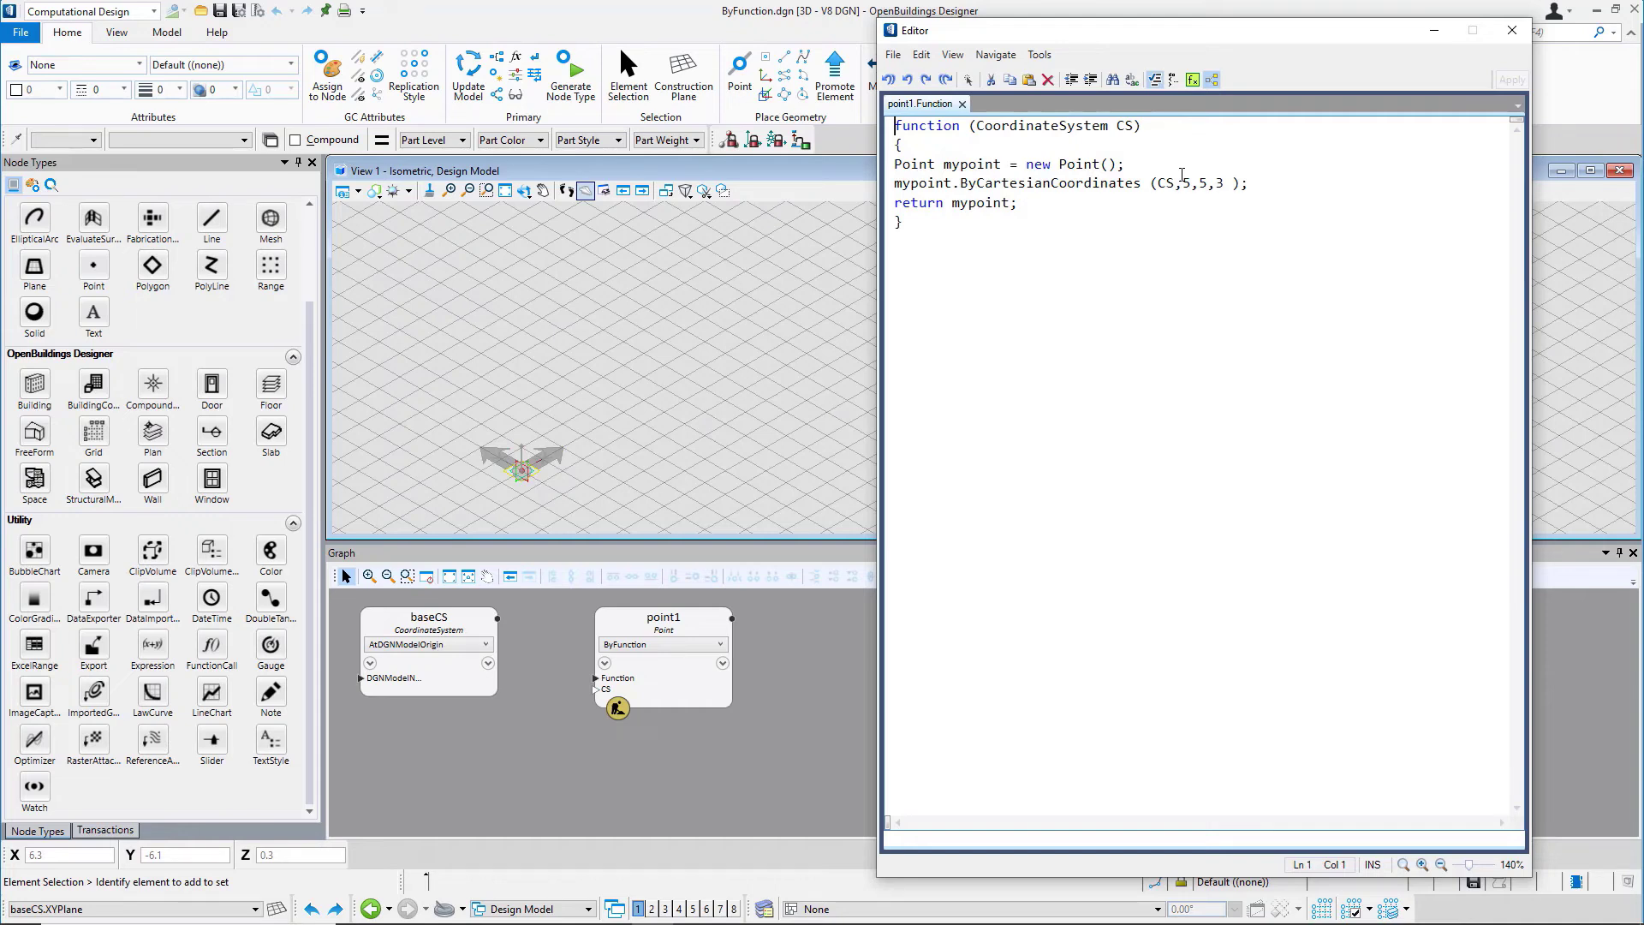
left_click(1211, 79)
left_click(1511, 30)
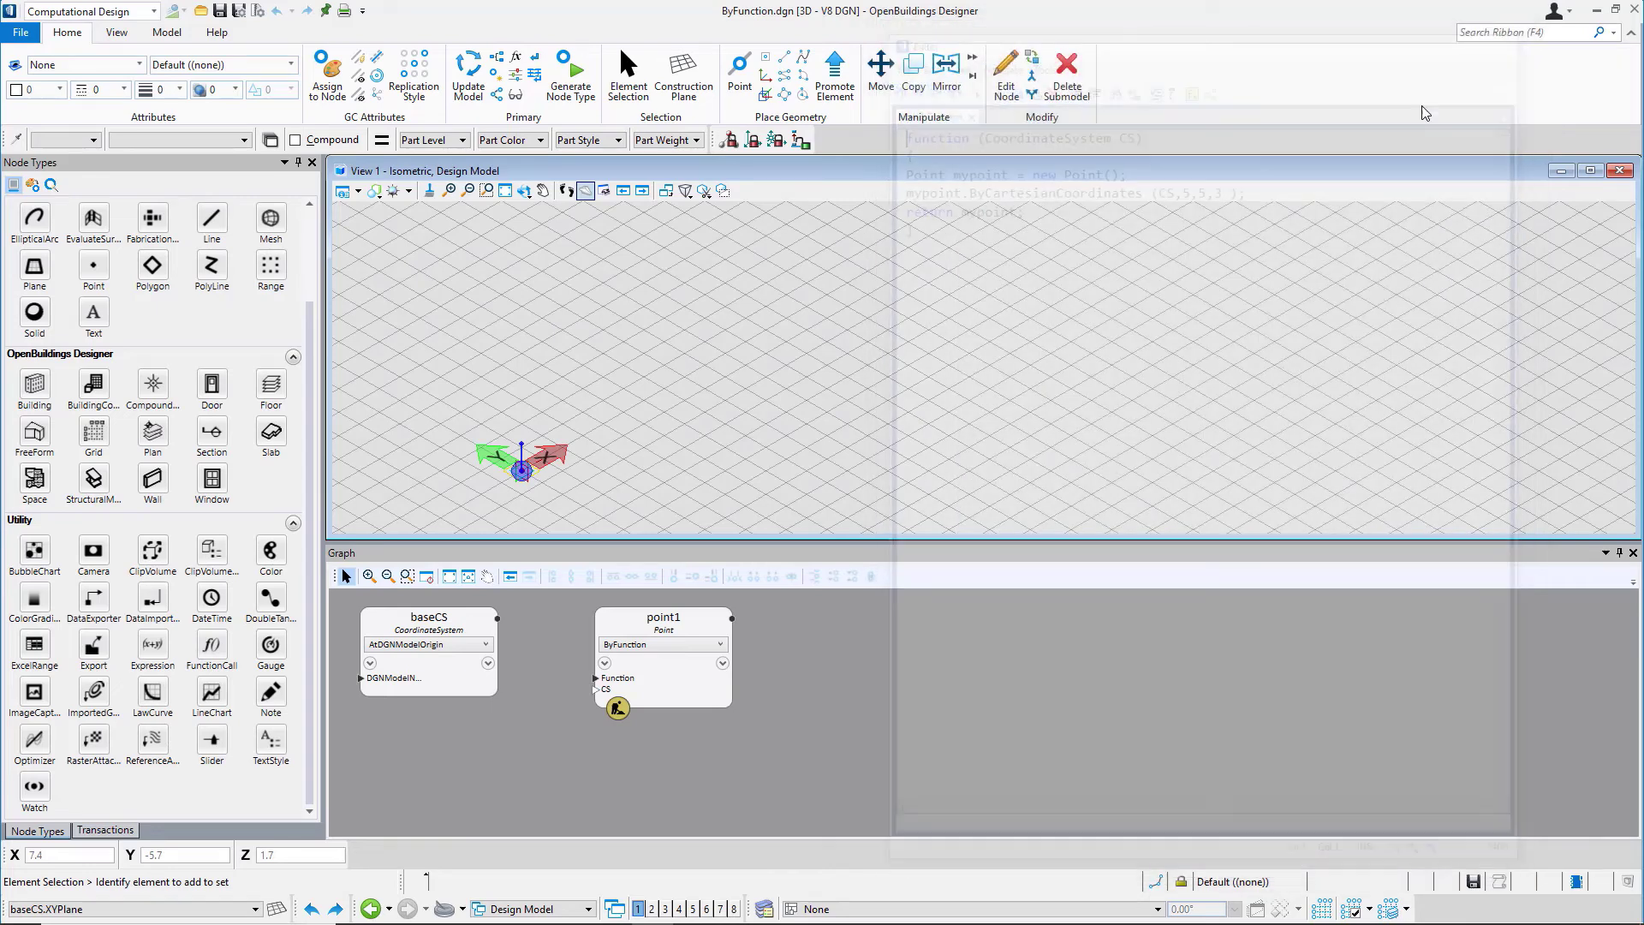
left_click_drag(497, 617, 598, 689)
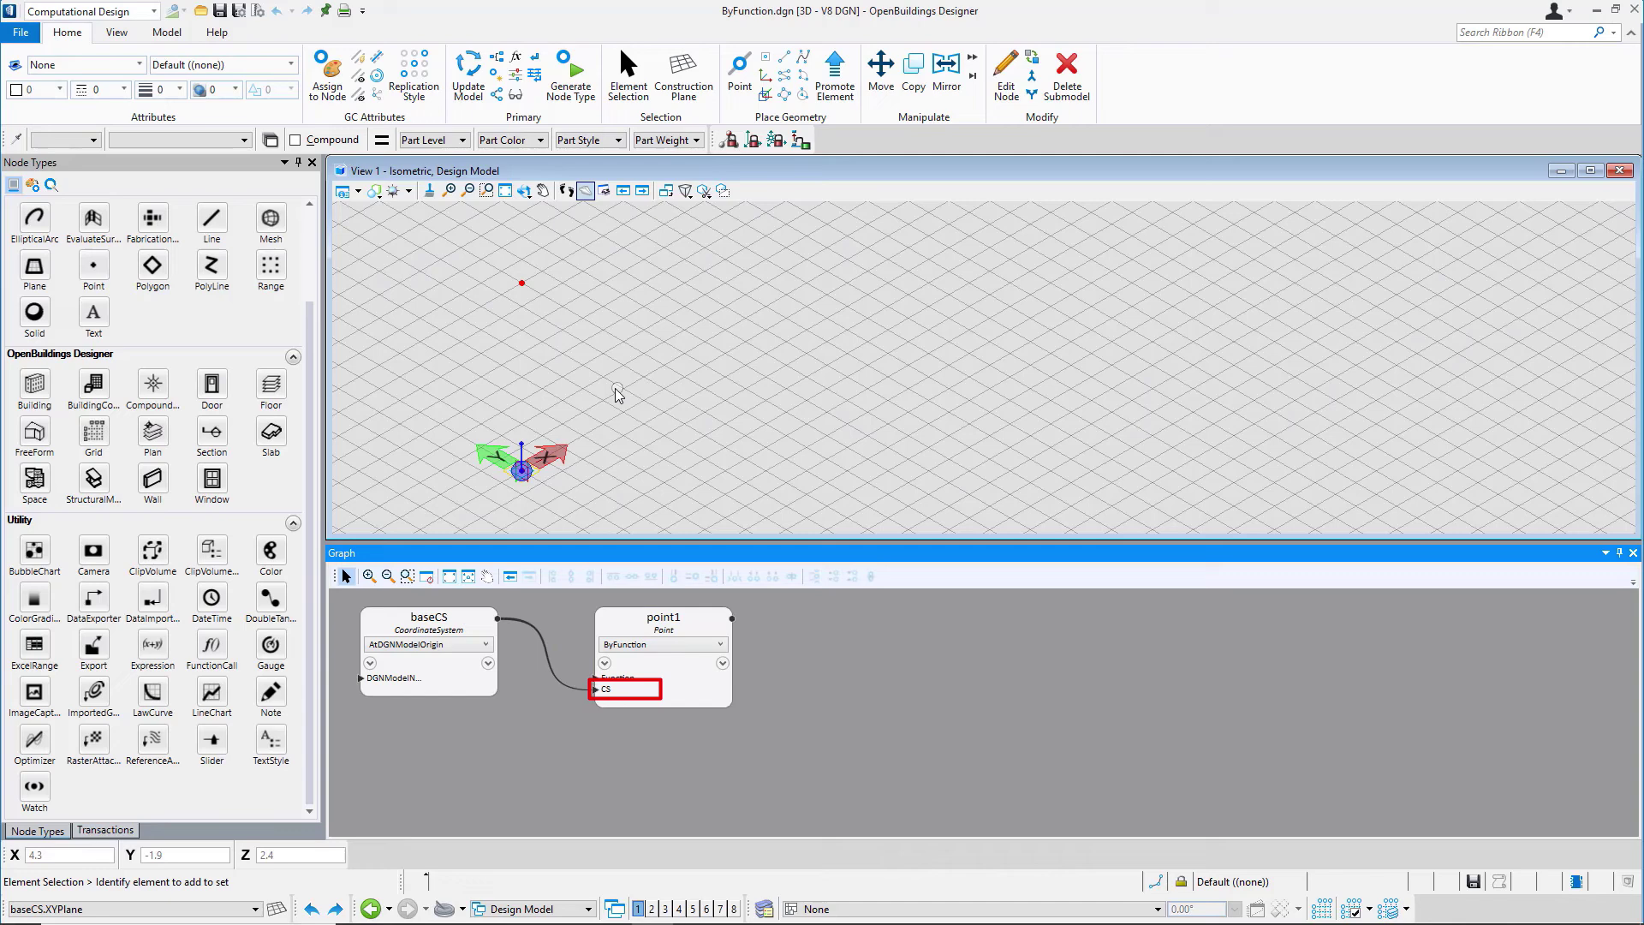
middle_click_drag(618, 395, 580, 414)
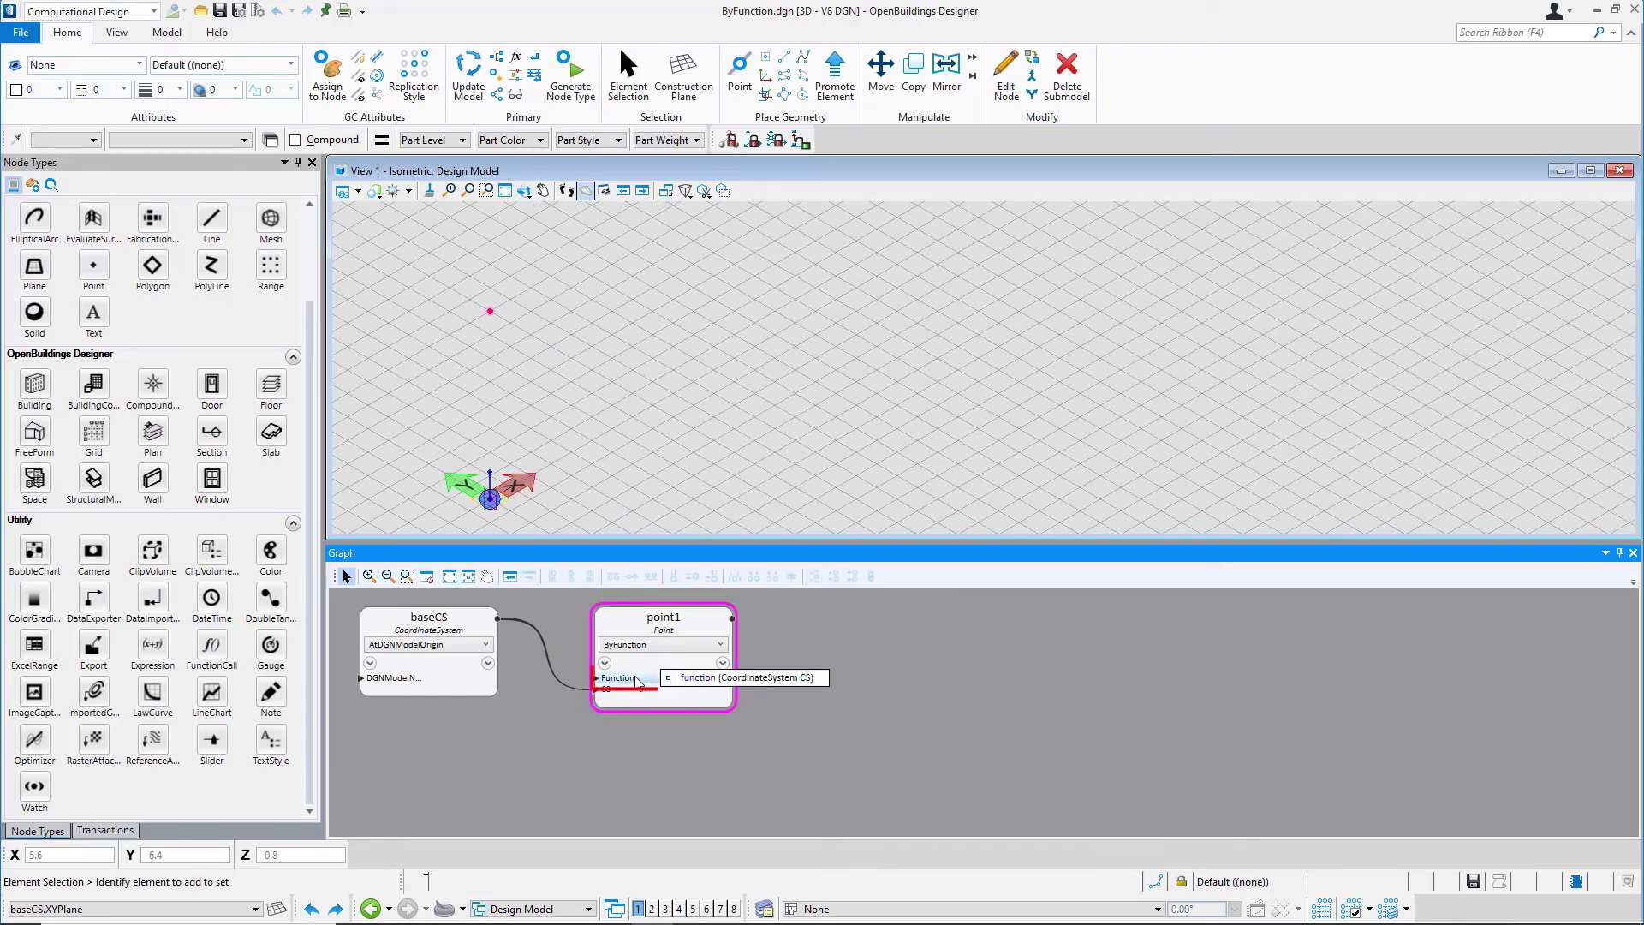
- Replace the Z value 3 in point1's script with Series(1,10,2) and apply it
double_click(679, 676)
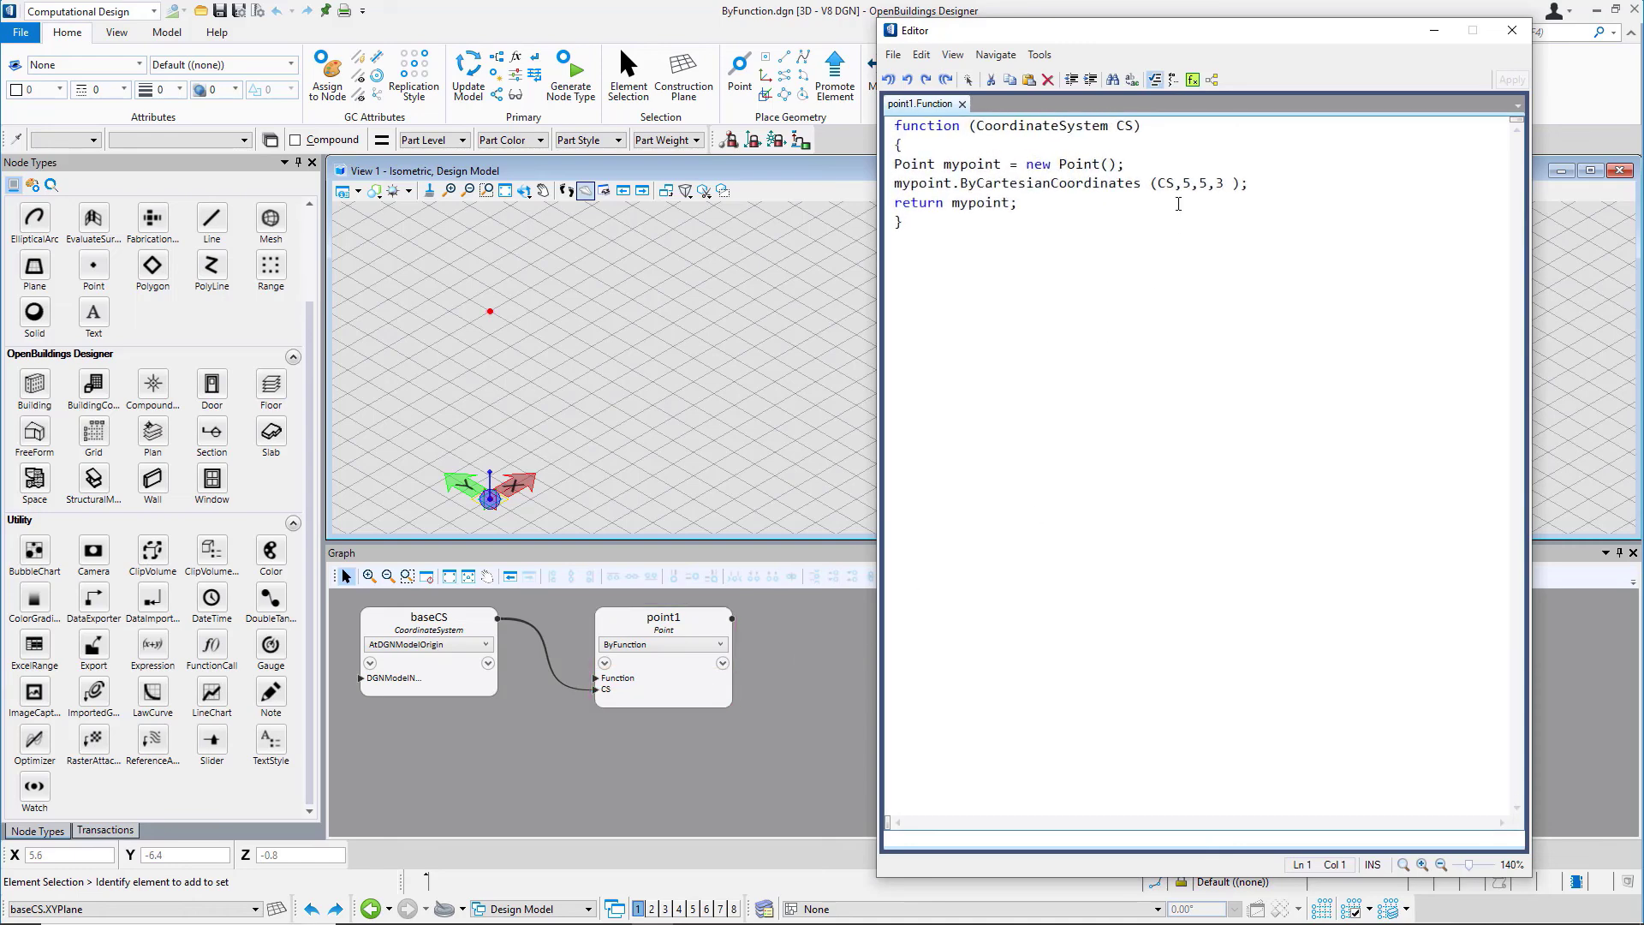
left_click(1219, 181)
key("BackSpace")
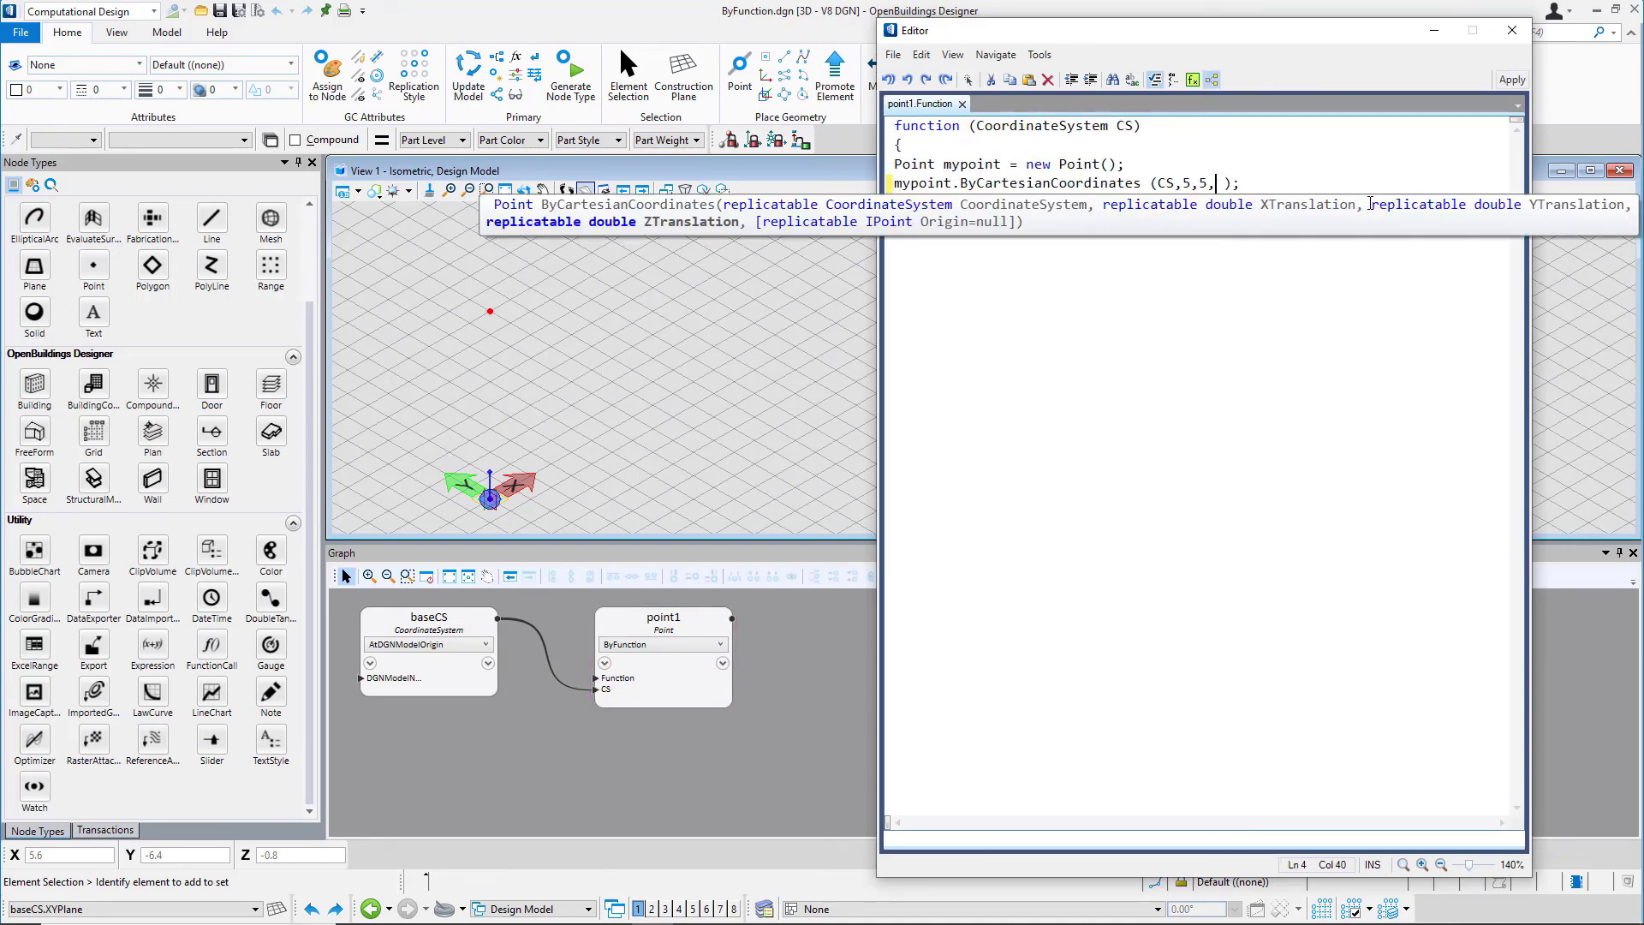
type("Series")
type("(1,")
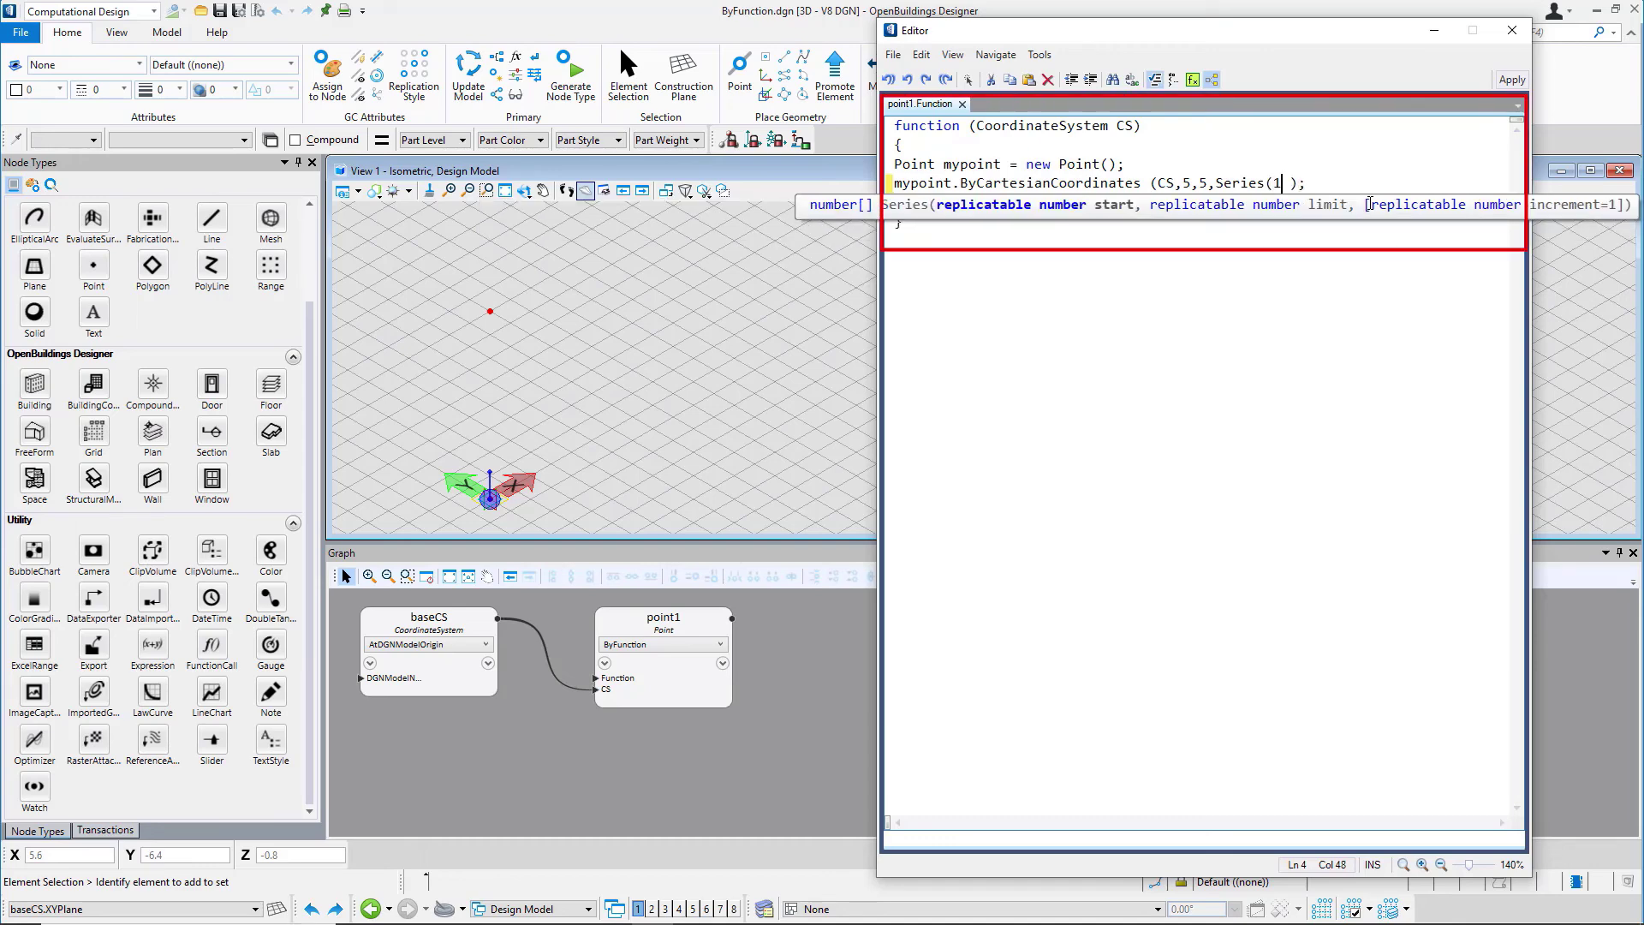
type("10,")
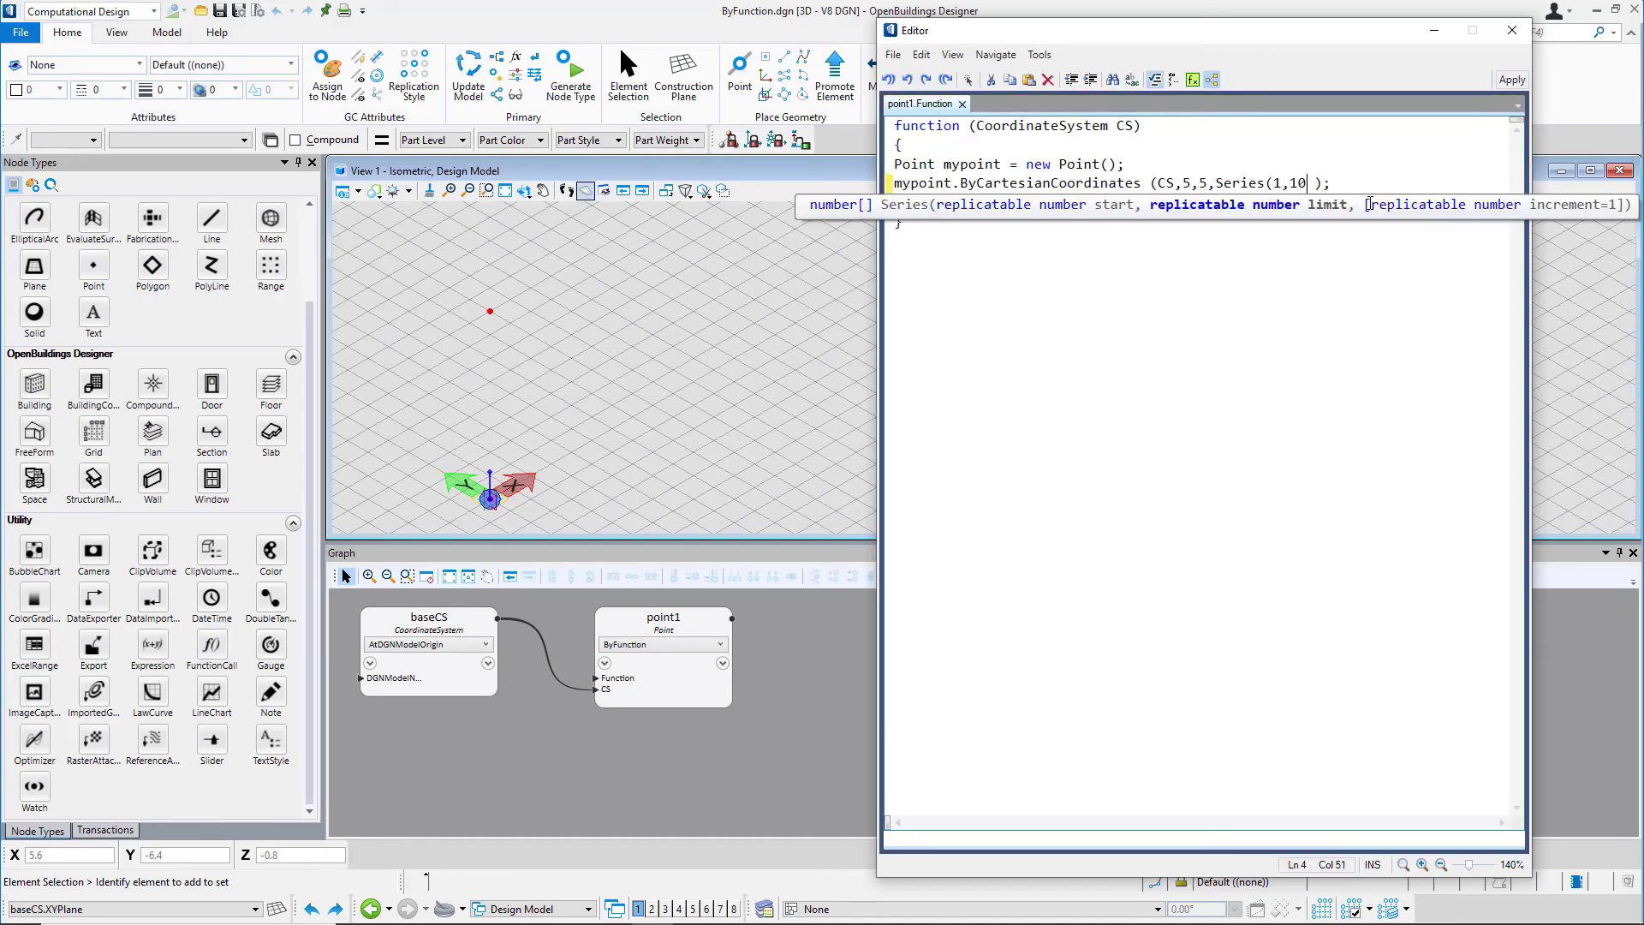
type("2)")
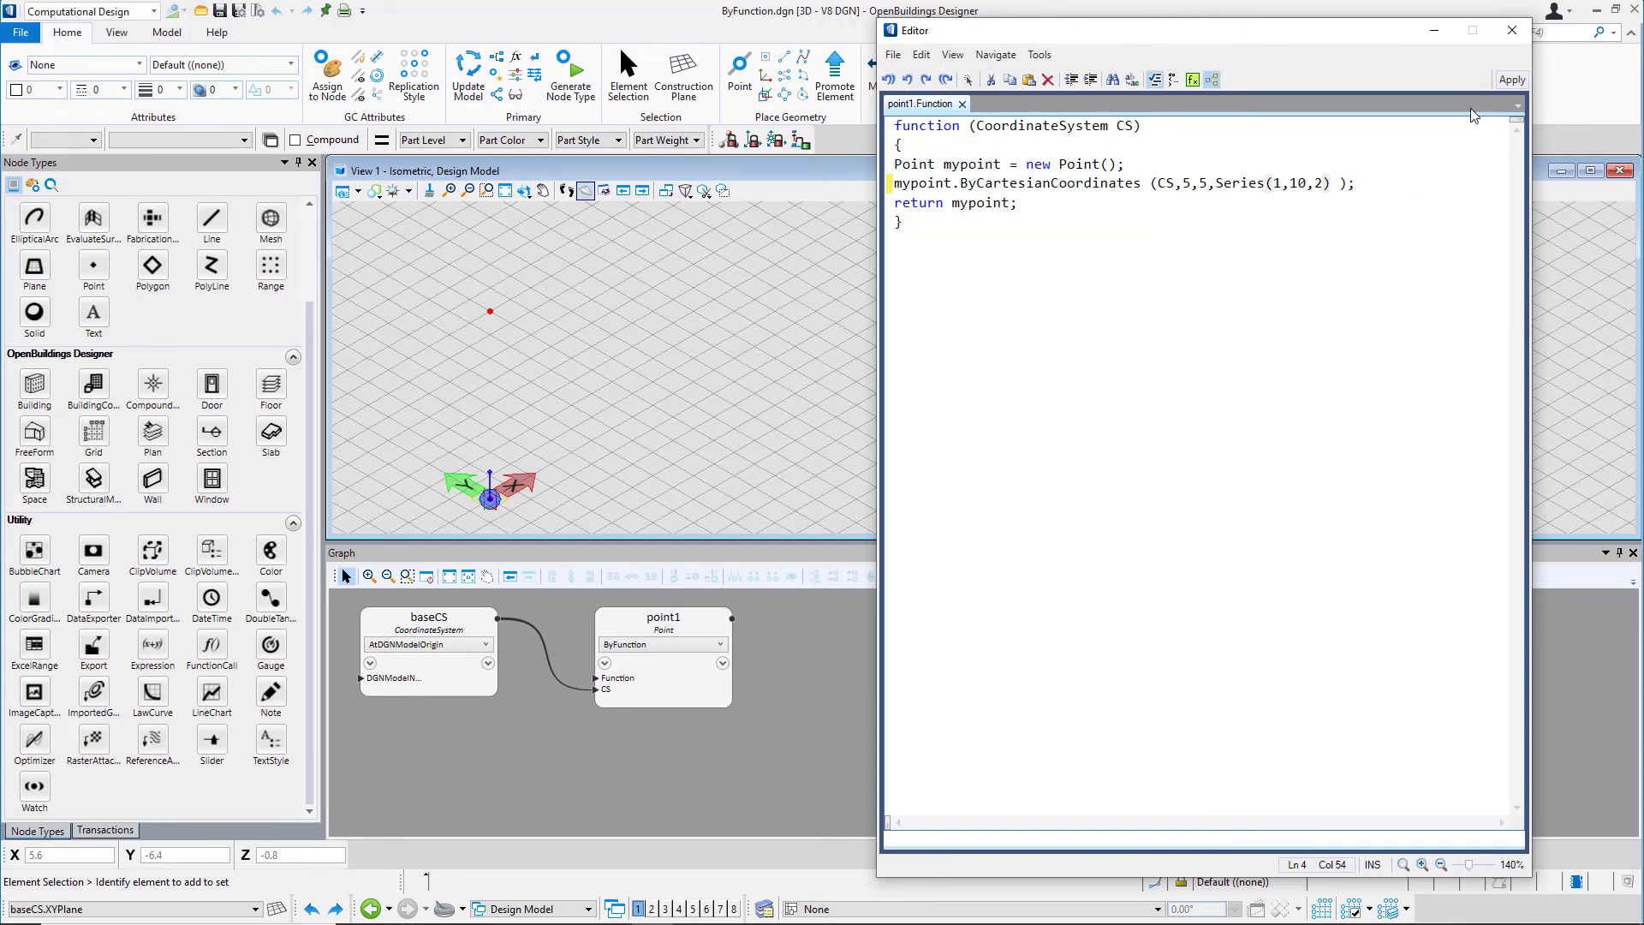
left_click(1512, 80)
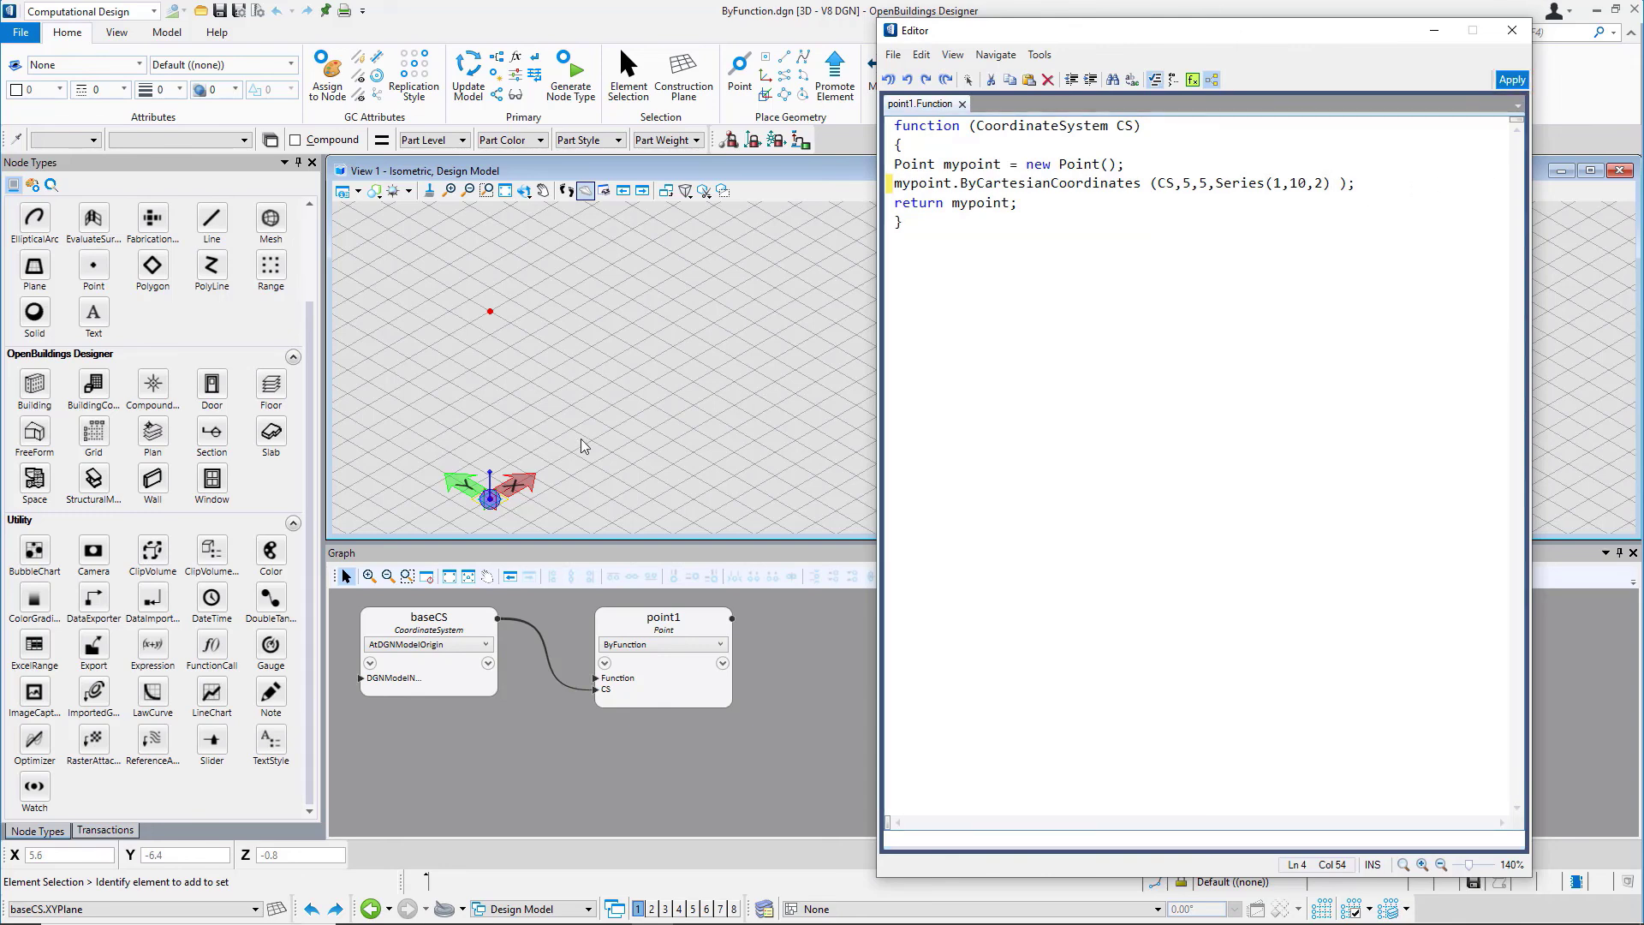
scroll(547, 371, "down", 2)
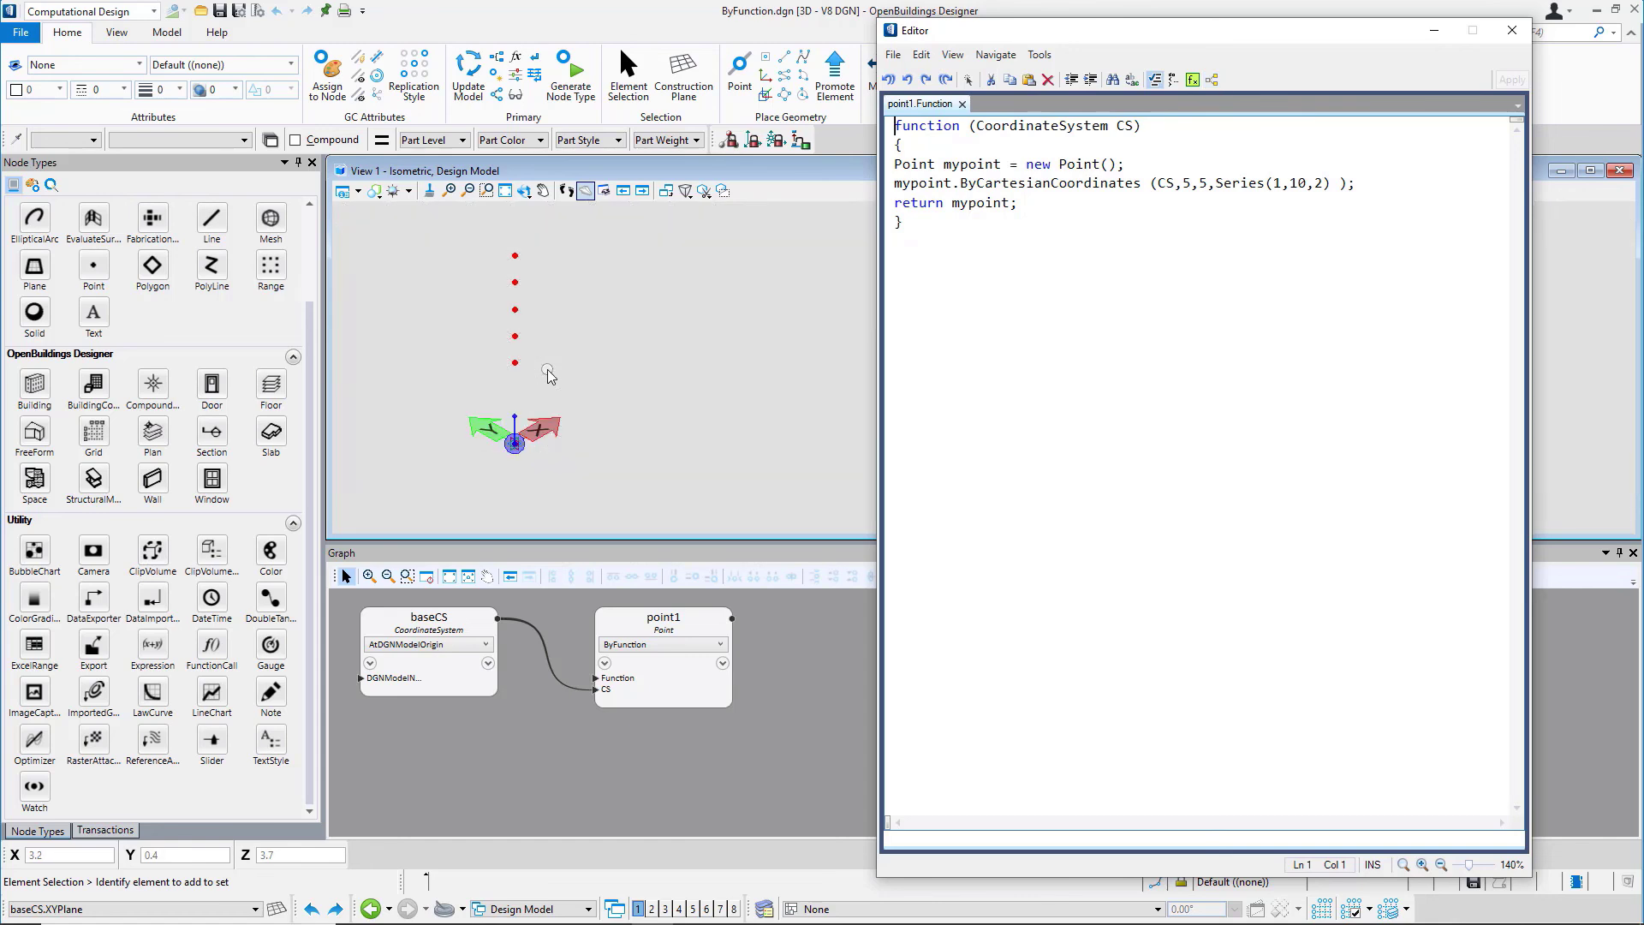